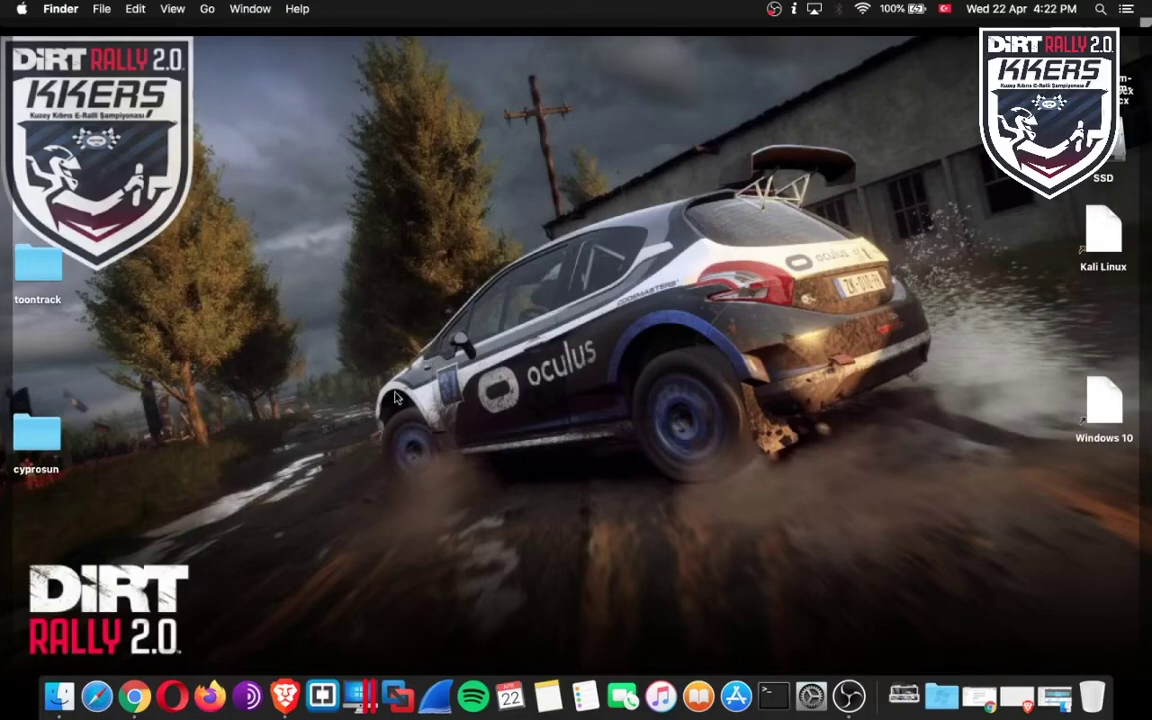
Load the KKTOK e-rally championship page (kktok.org/e-rally) in Brave
left_click(285, 695)
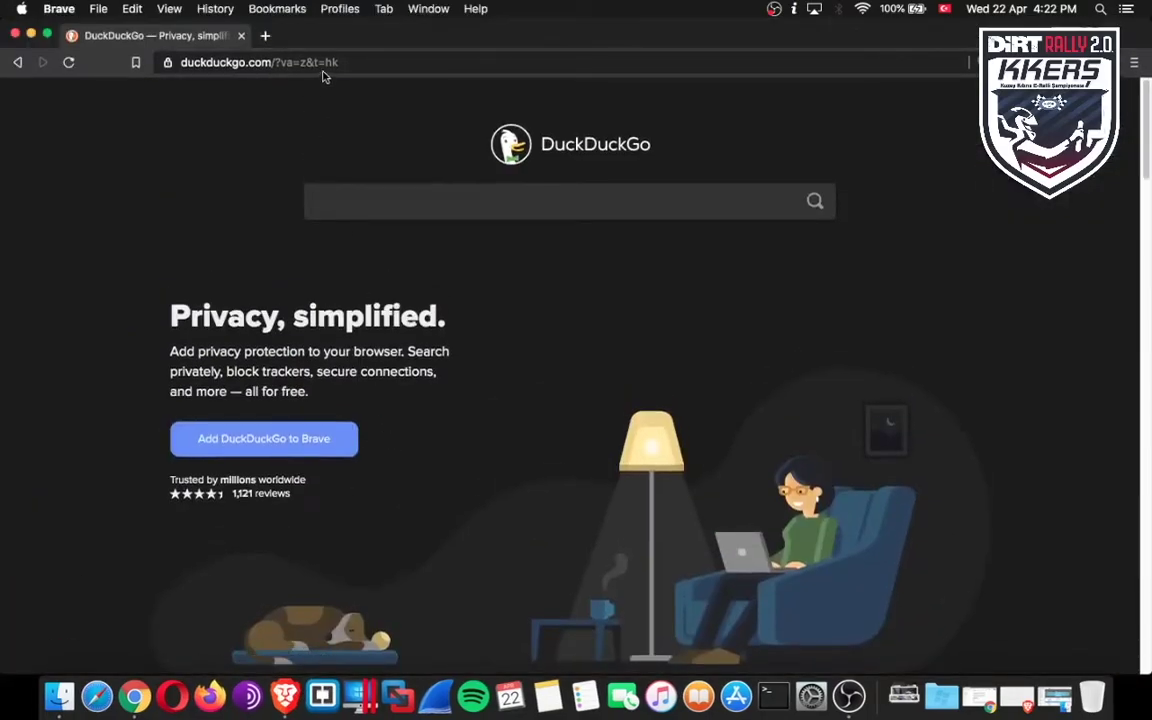
left_click(330, 62)
type("kktok.org/e-rally")
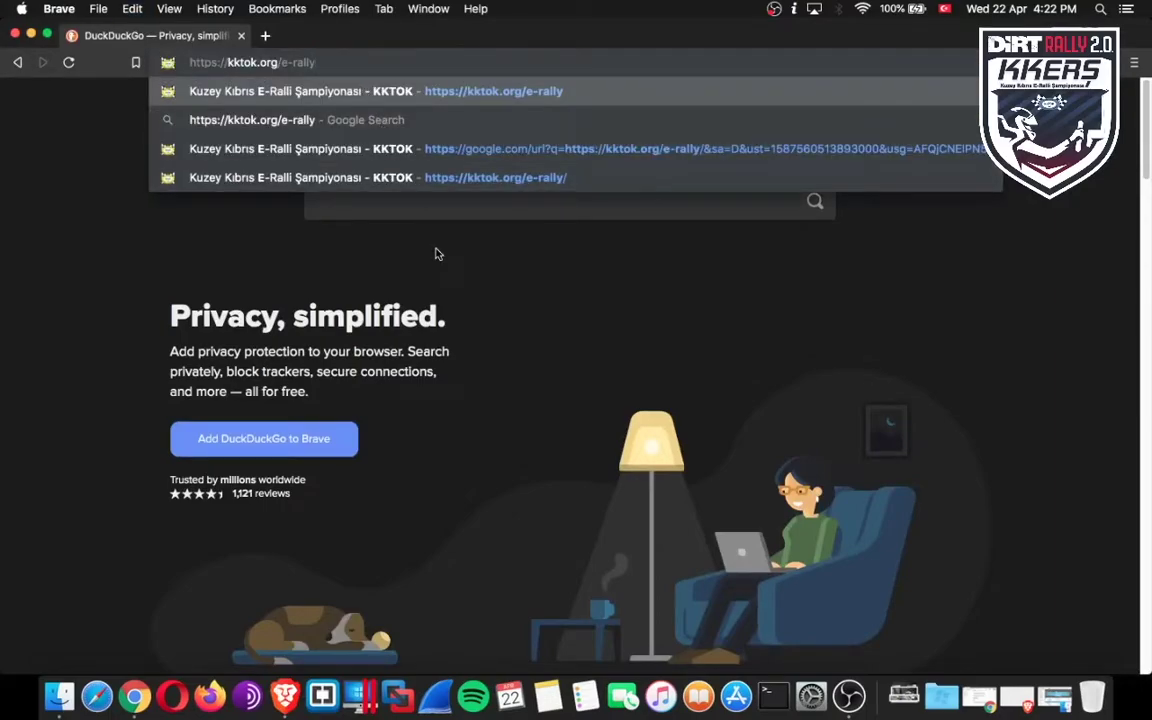
key("Return")
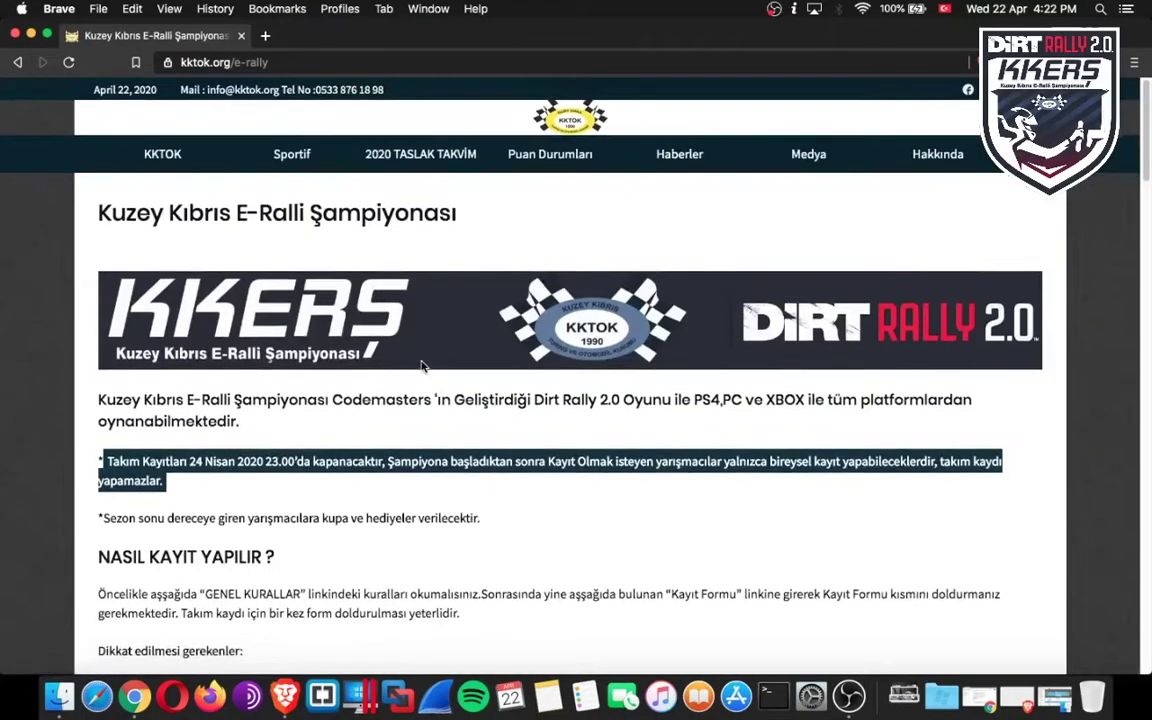
Scroll the e-rally page down to the FORMLAR section listing the registration forms
scroll(284, 352, "down", 2)
scroll(282, 345, "down", 1)
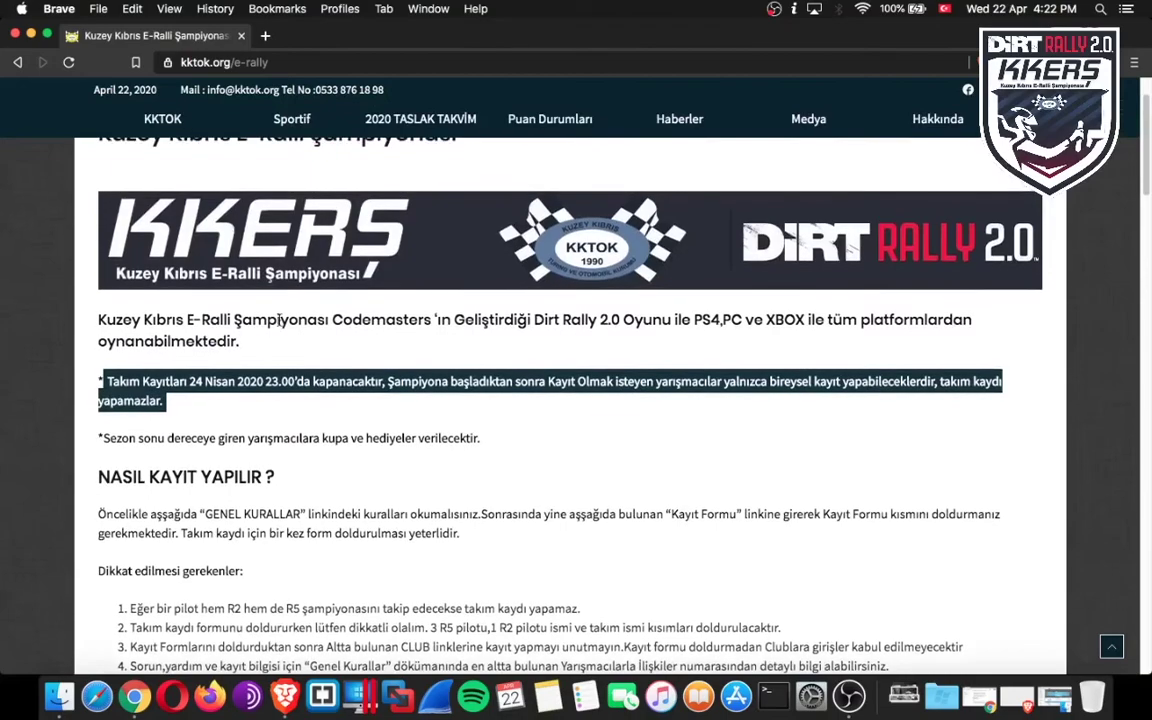
scroll(300, 330, "up", 2)
scroll(322, 340, "down", 1)
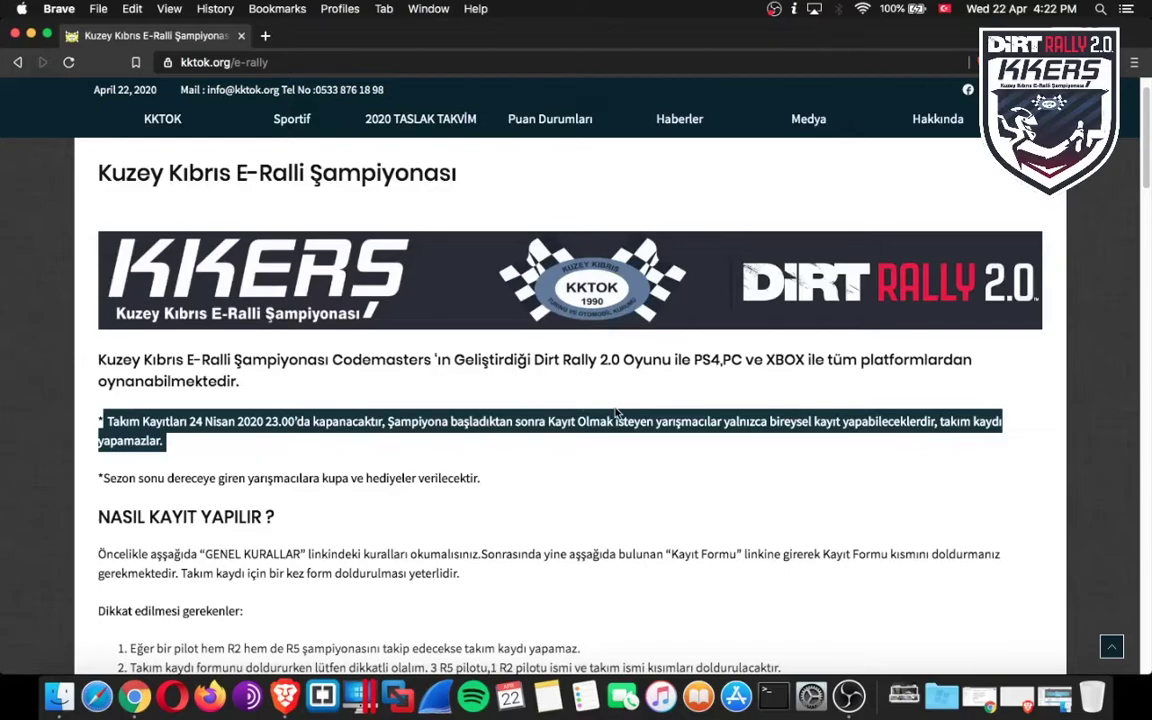
scroll(617, 413, "down", 5)
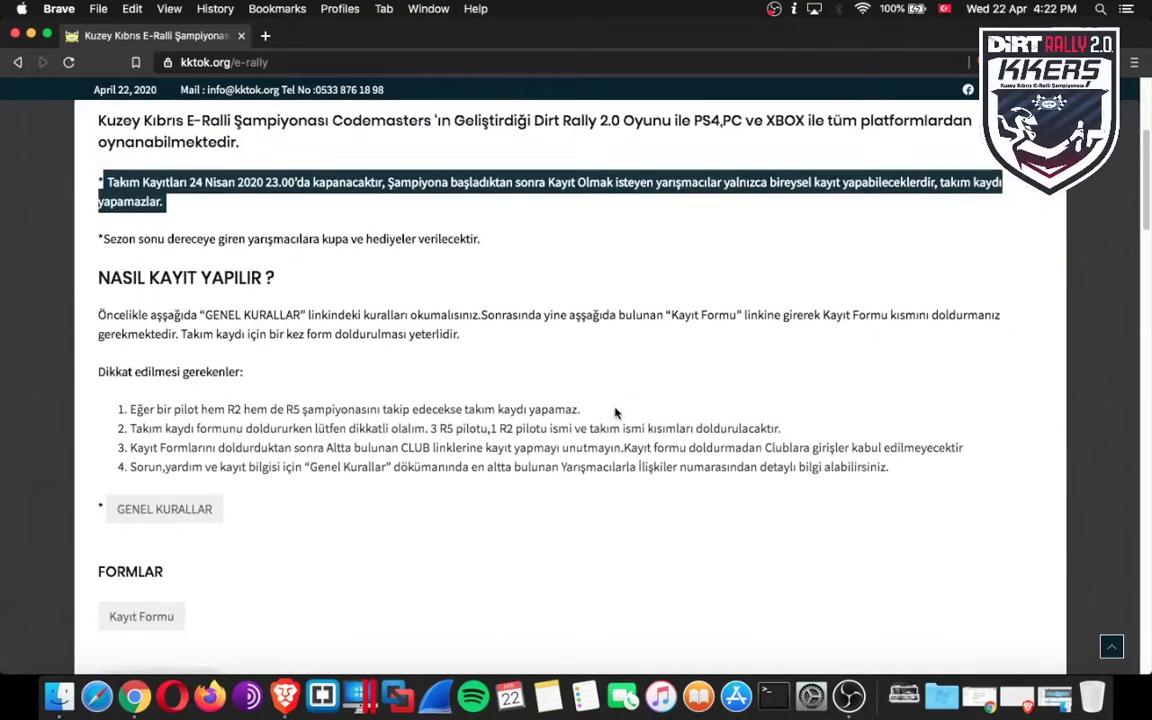
scroll(383, 436, "down", 5)
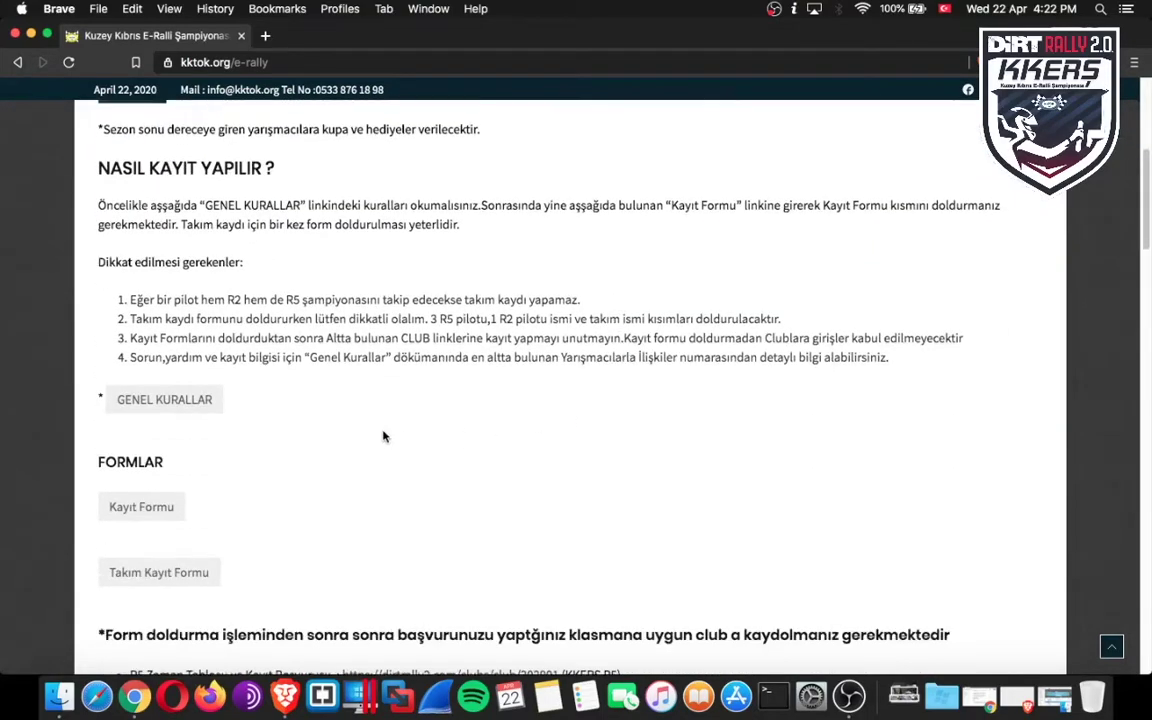
Open the Kayıt Formu and enter the applicant's full name and phone number
left_click(143, 507)
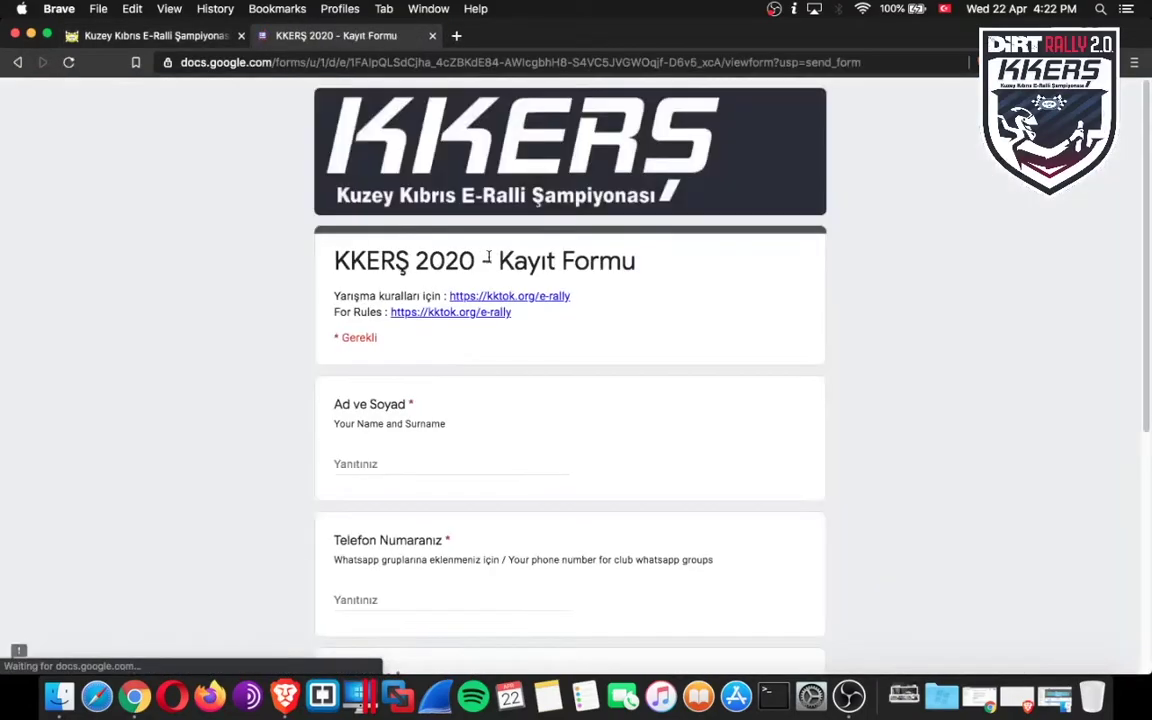
left_click(426, 467)
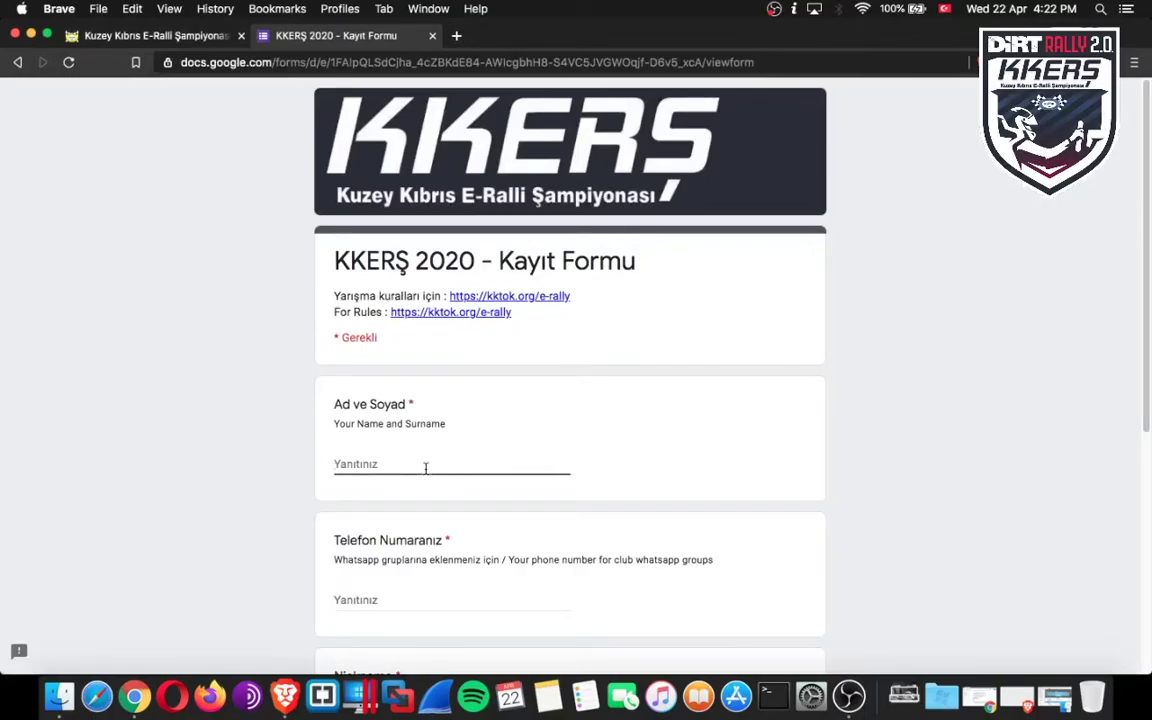
scroll(429, 462, "down", 5)
left_click(391, 363)
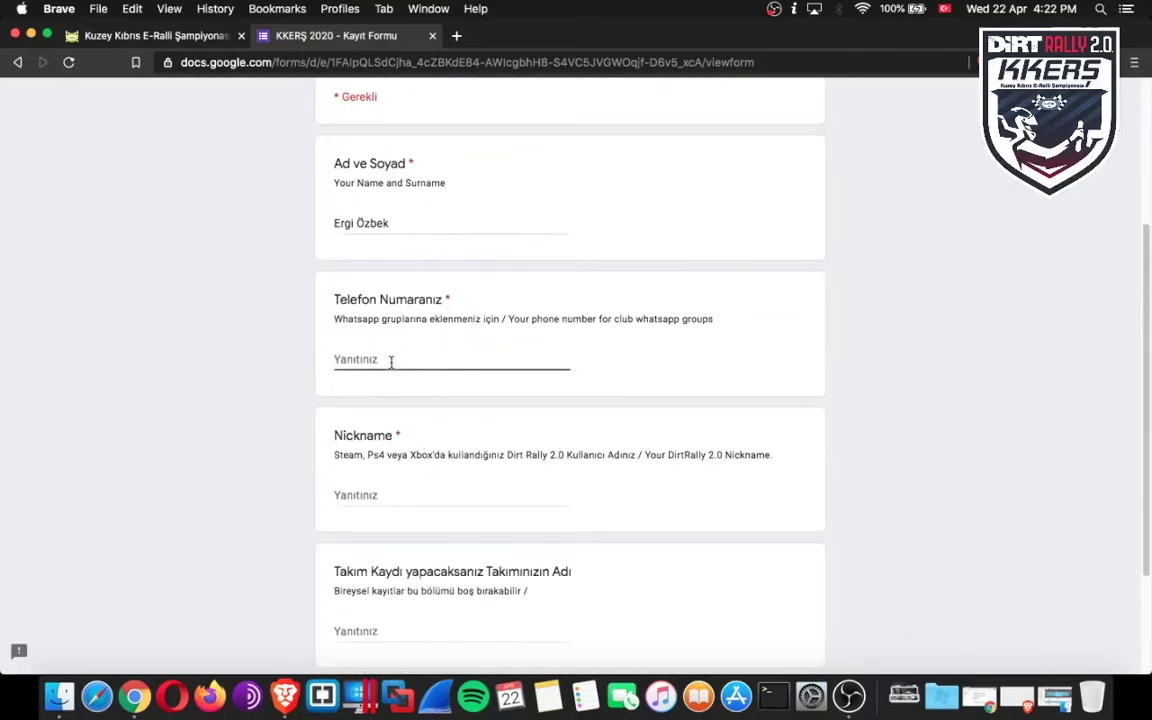
Enter the applicant's nickname and the team name 'TAKIMADI'
left_click(397, 494)
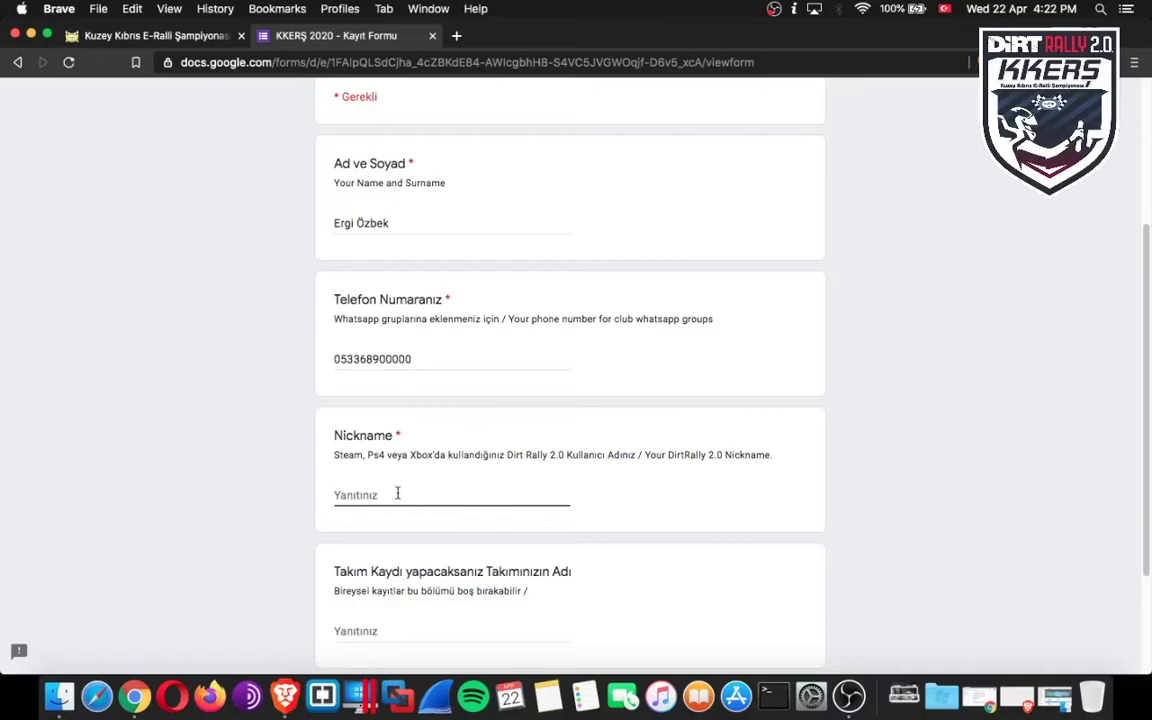
type("er")
type("gzz")
type("k")
scroll(400, 494, "down", 3)
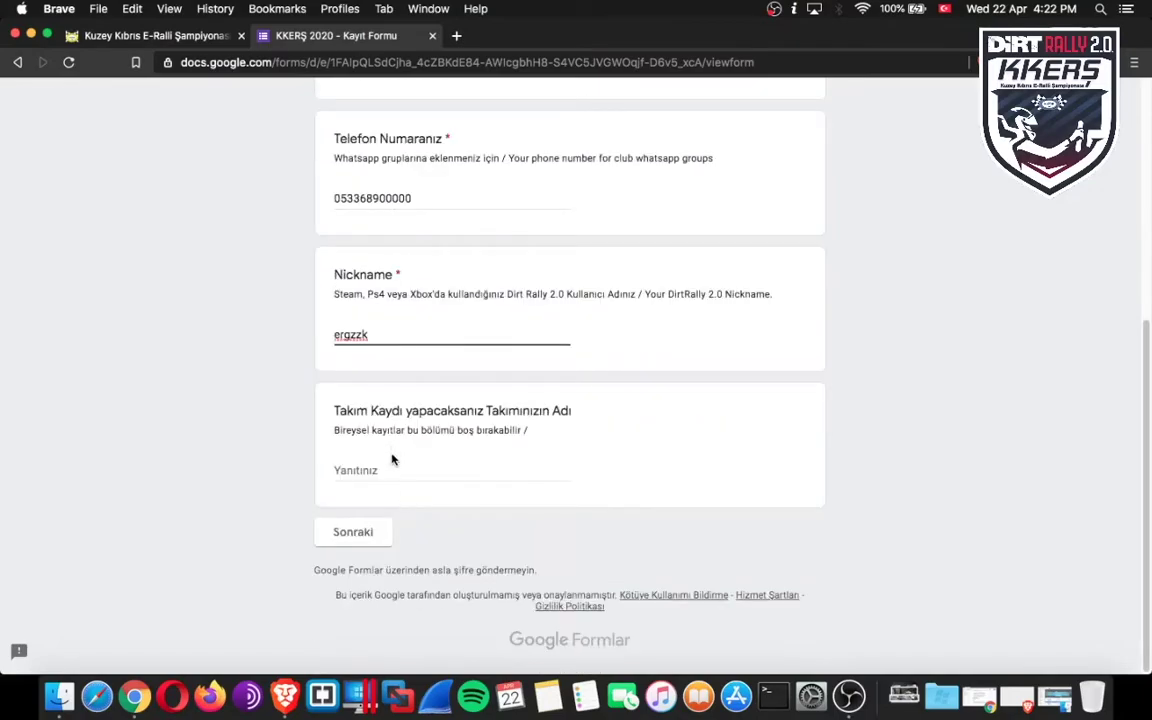
left_click(392, 467)
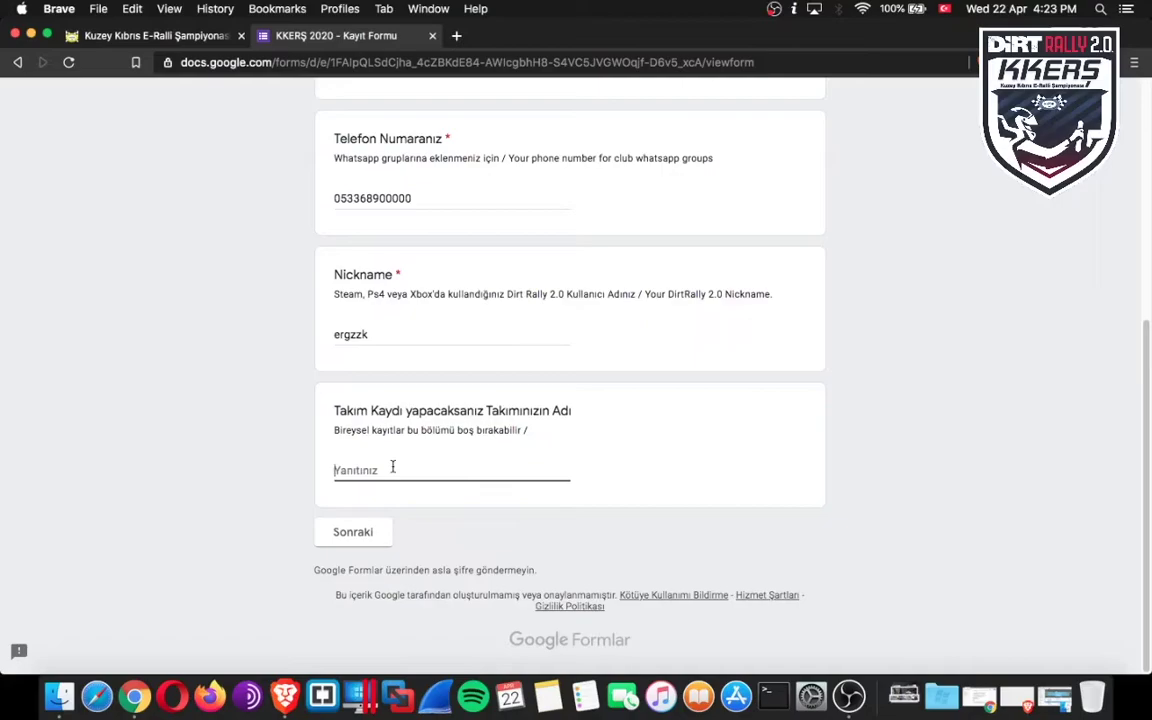
type("T")
type("AKIMADIN")
key("BackSpace")
Move to the class page and select the R5 competition class
left_click(372, 532)
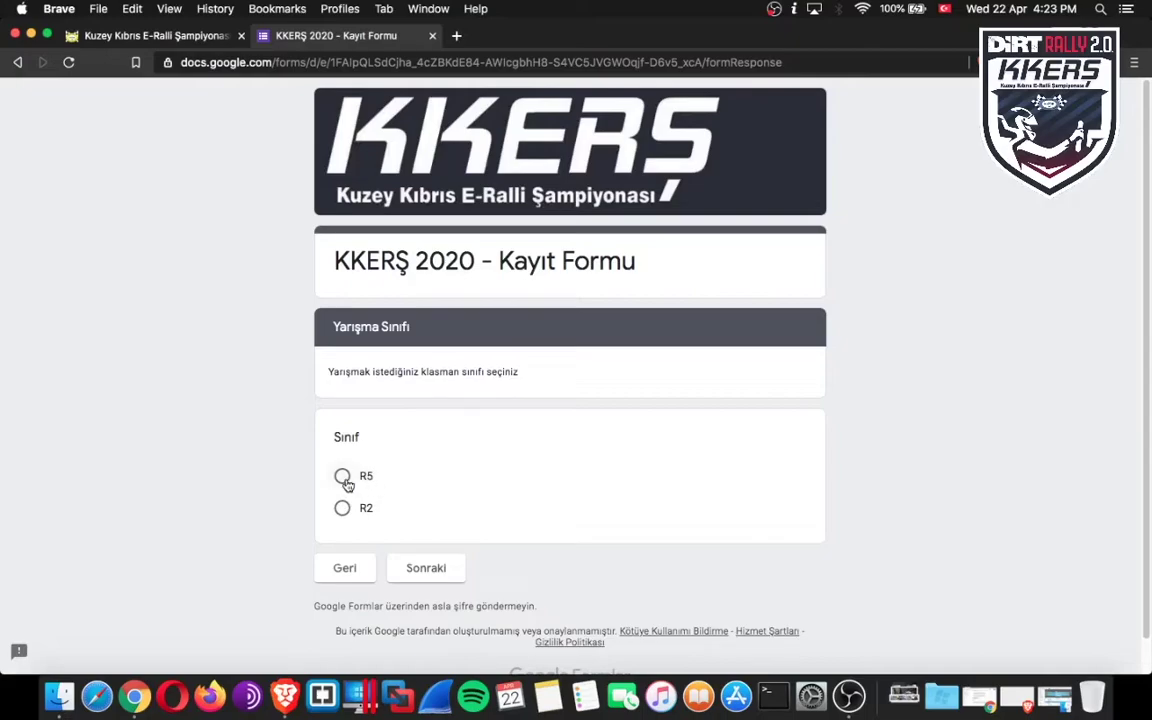
left_click(344, 479)
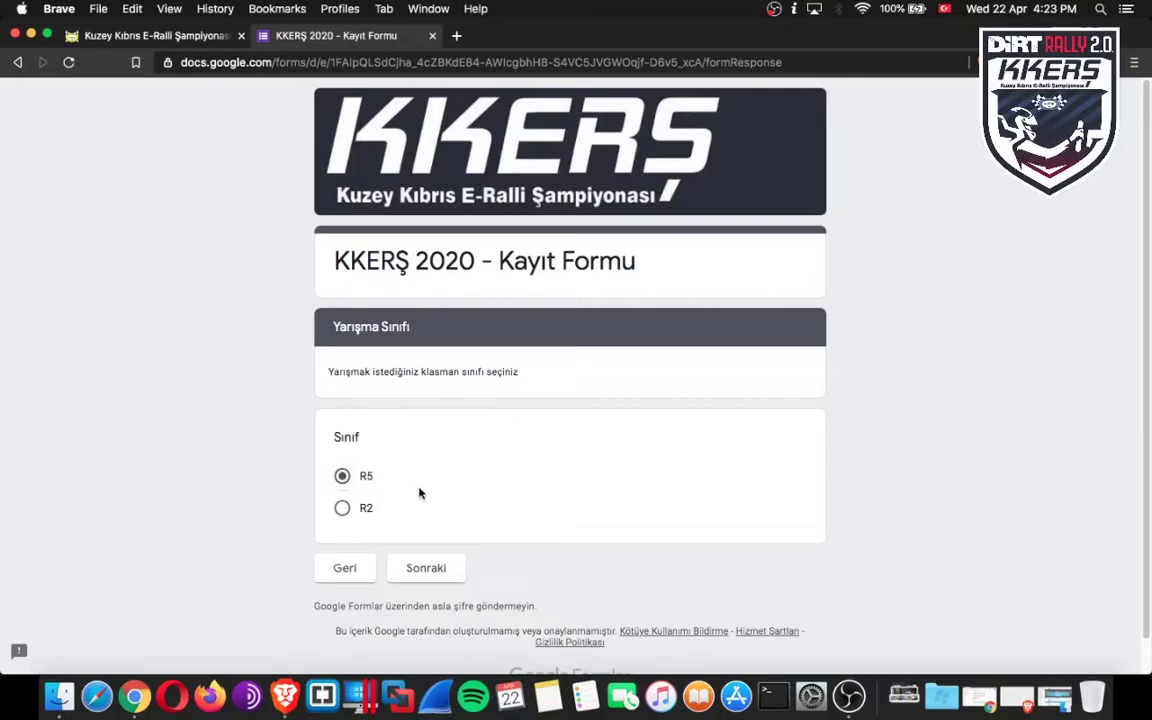
left_click(418, 566)
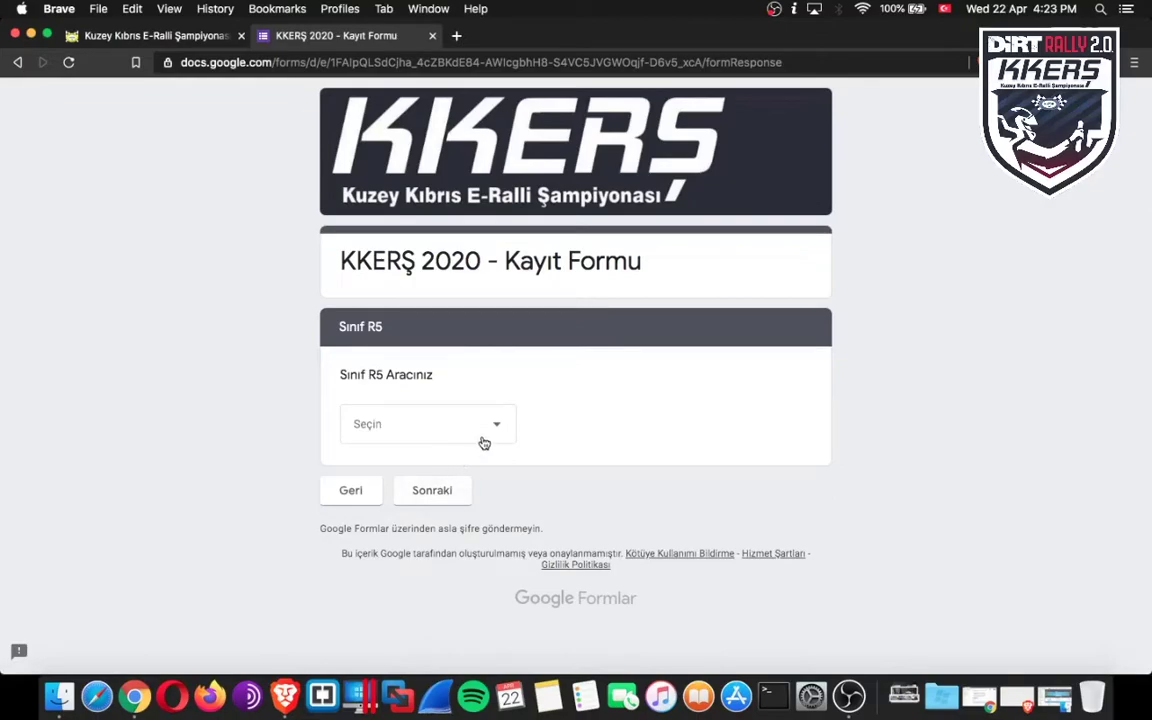
Choose Ford Fiesta R5, tick Onaylıyorum to accept the rules, and submit
left_click(480, 438)
left_click(418, 482)
left_click(448, 491)
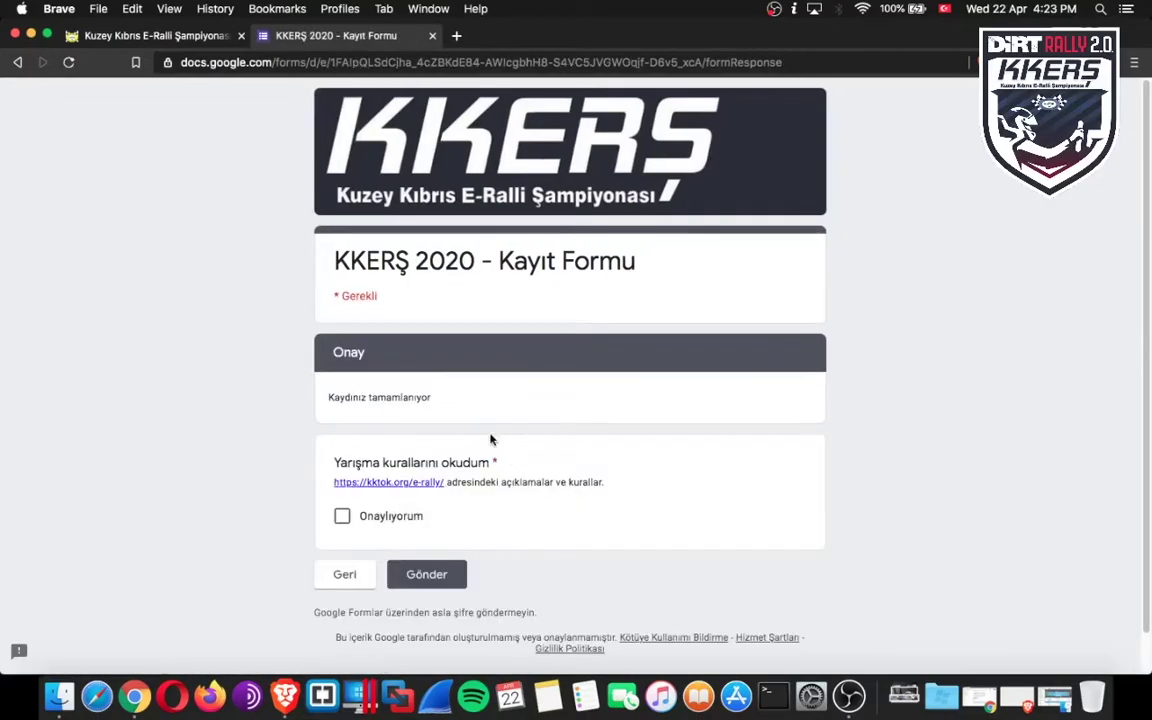
left_click(341, 489)
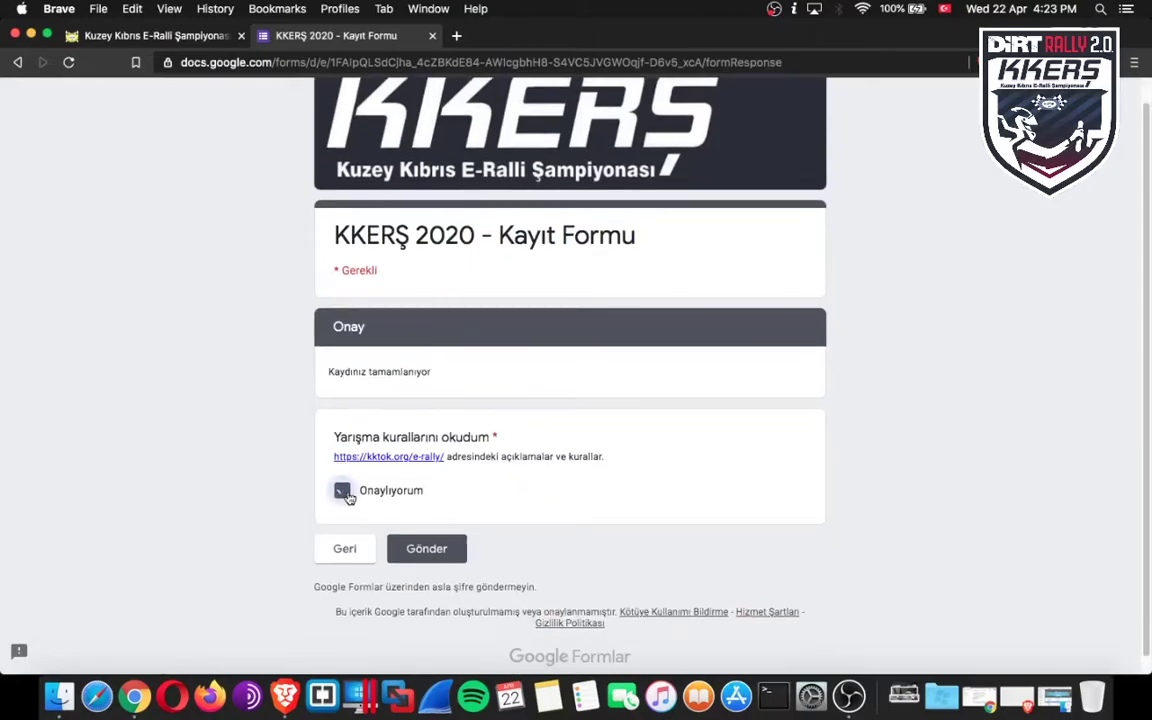
left_click(427, 550)
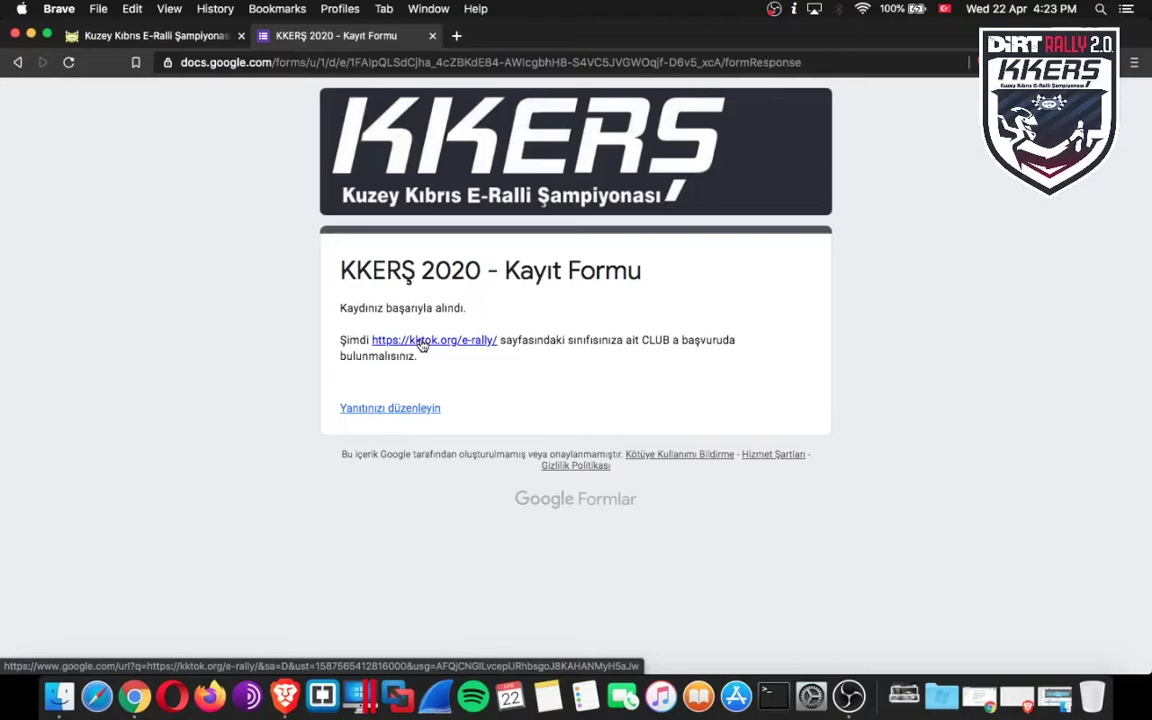
Return to the e-rally page, check the R5/R2 DiRT Rally 2.0 club links, then scroll back to FORMLAR
left_click(421, 342)
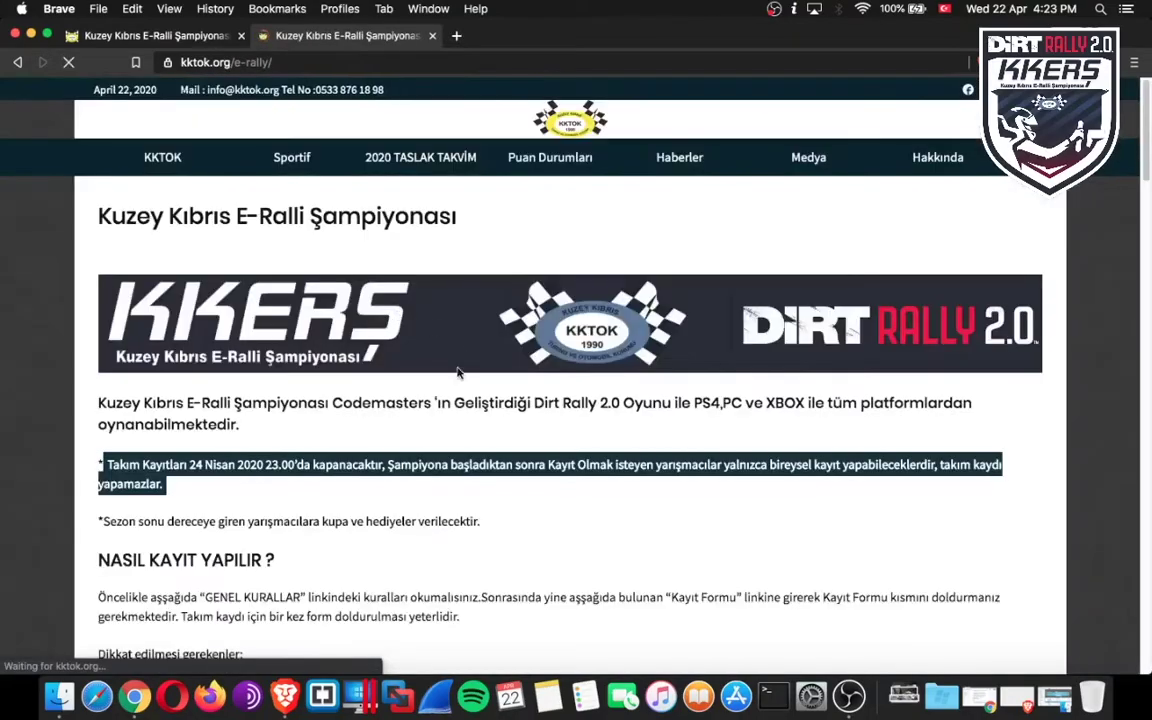
scroll(460, 373, "down", 8)
scroll(458, 378, "down", 2)
scroll(458, 378, "down", 3)
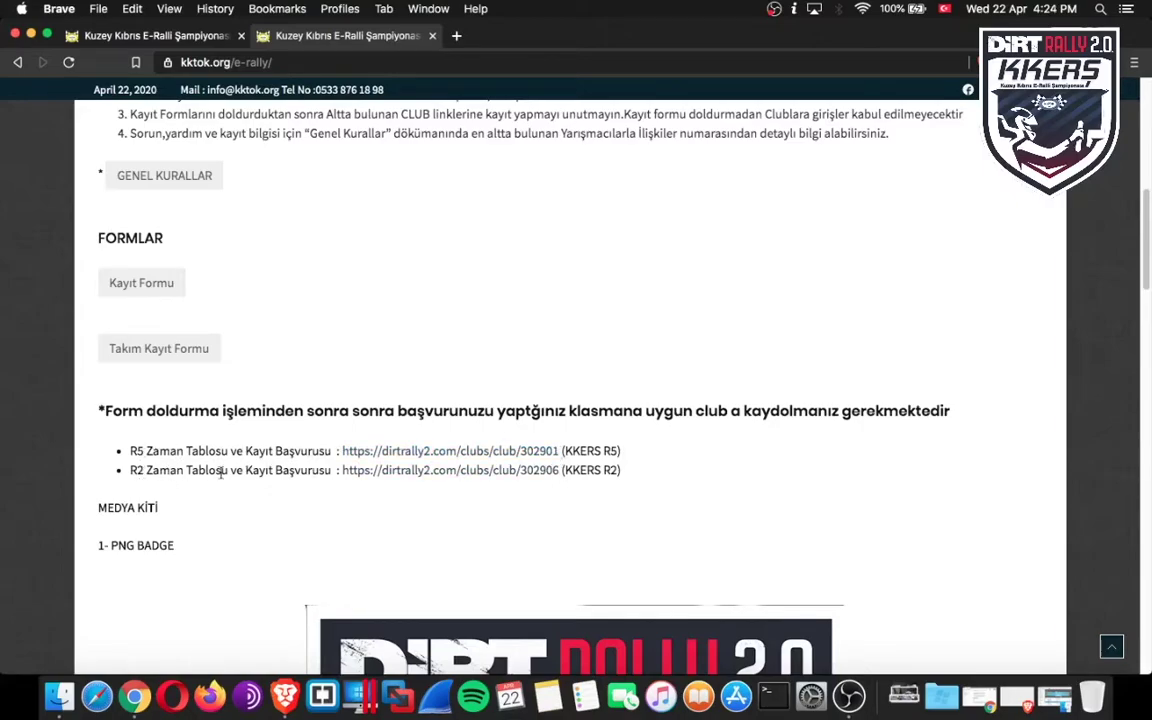
scroll(320, 476, "down", 1)
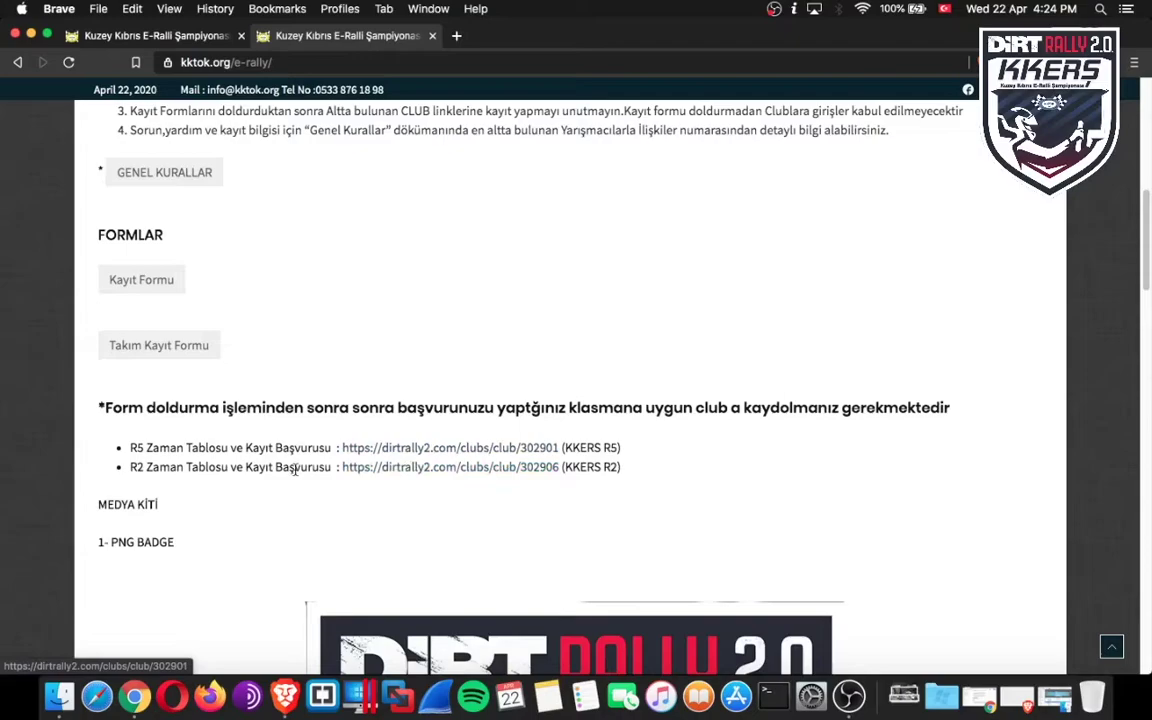
scroll(254, 462, "down", 3)
scroll(229, 437, "up", 1)
scroll(221, 419, "up", 3)
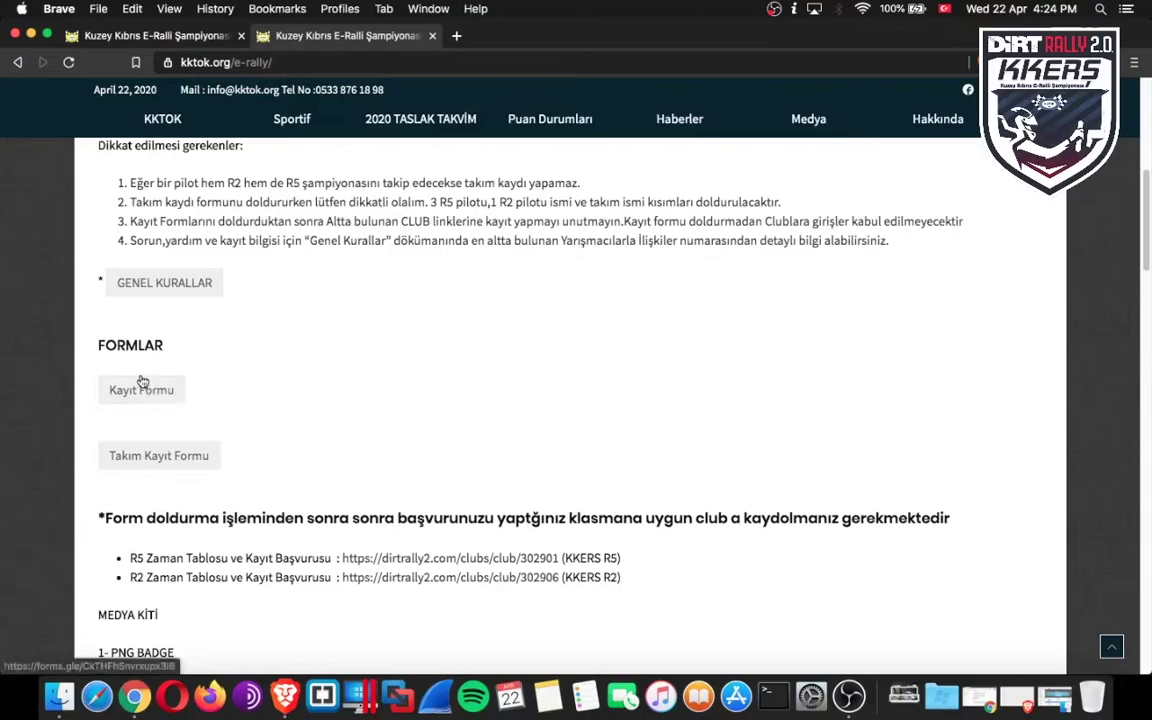
Glance at the Takım Kayıt Formu's Takım Adı field, then close that tab
left_click(196, 456)
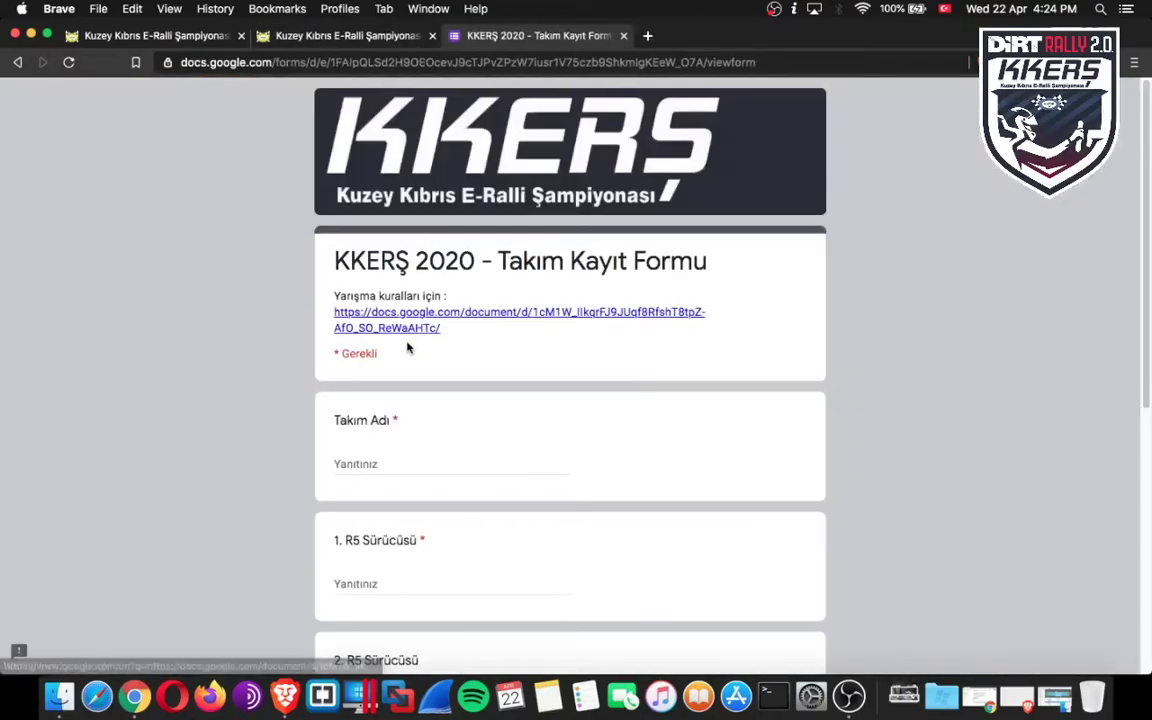
scroll(412, 380, "down", 1)
scroll(412, 380, "down", 1)
left_click(391, 381)
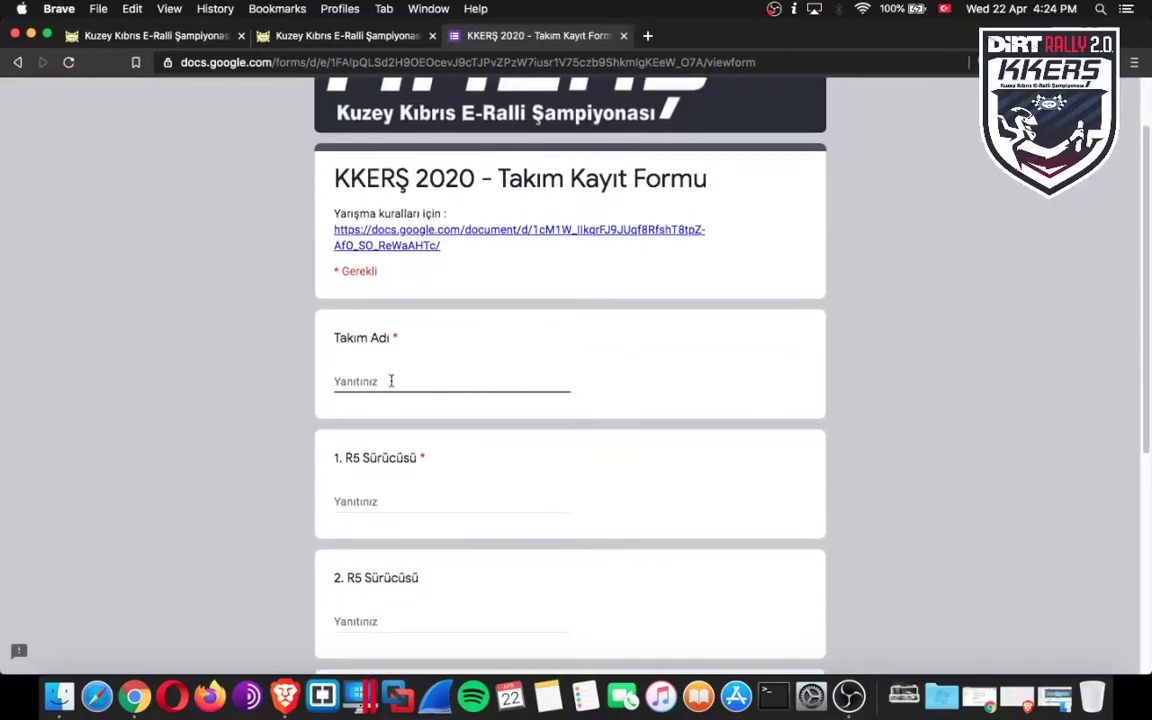
key("super+w")
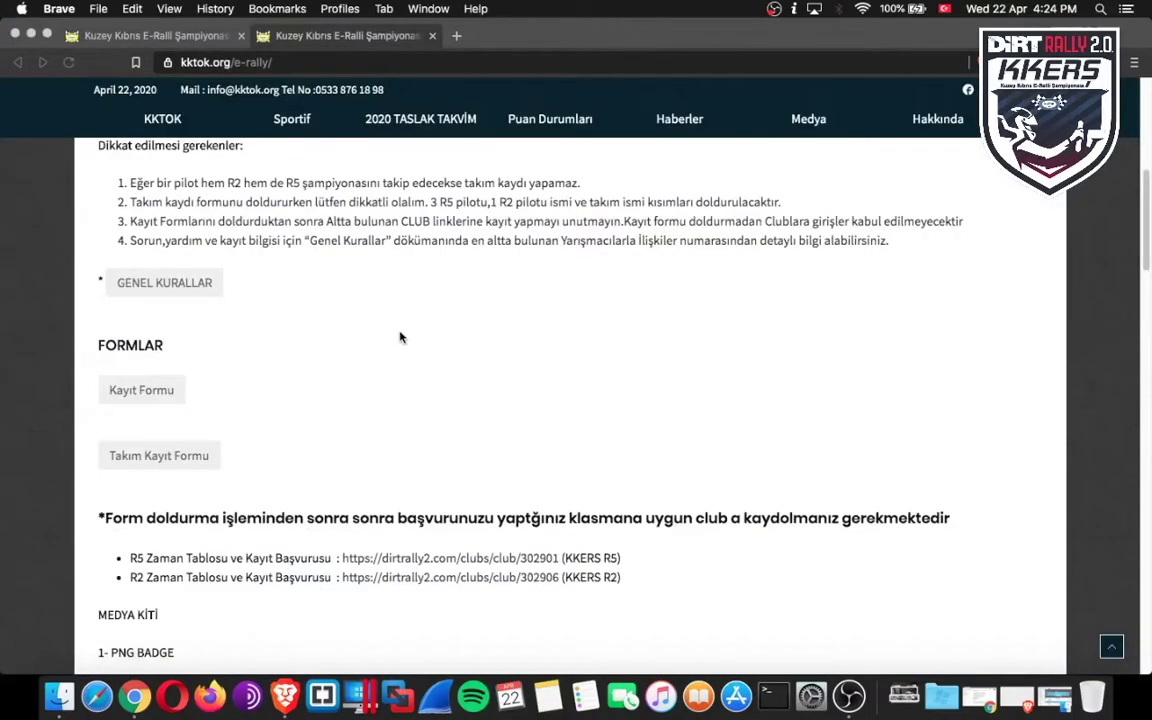
Open the championship's GENEL KURALLAR rules document from the e-rally page
scroll(450, 380, "down", 1)
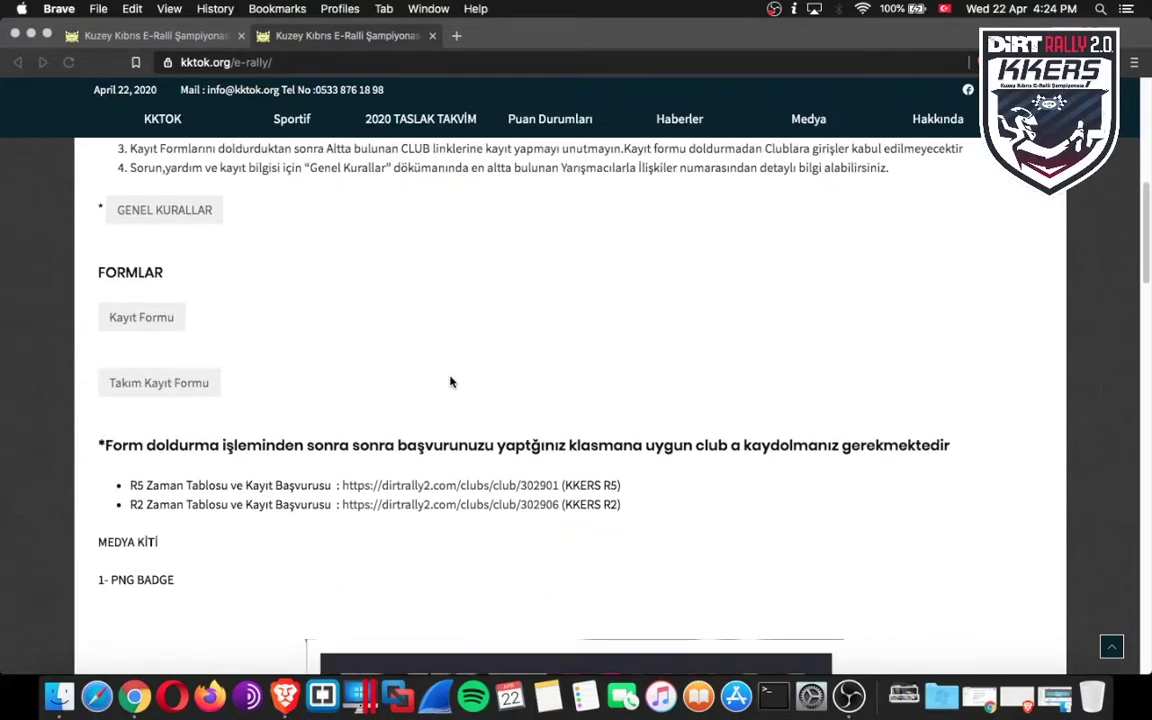
scroll(450, 380, "up", 4)
scroll(450, 380, "up", 1)
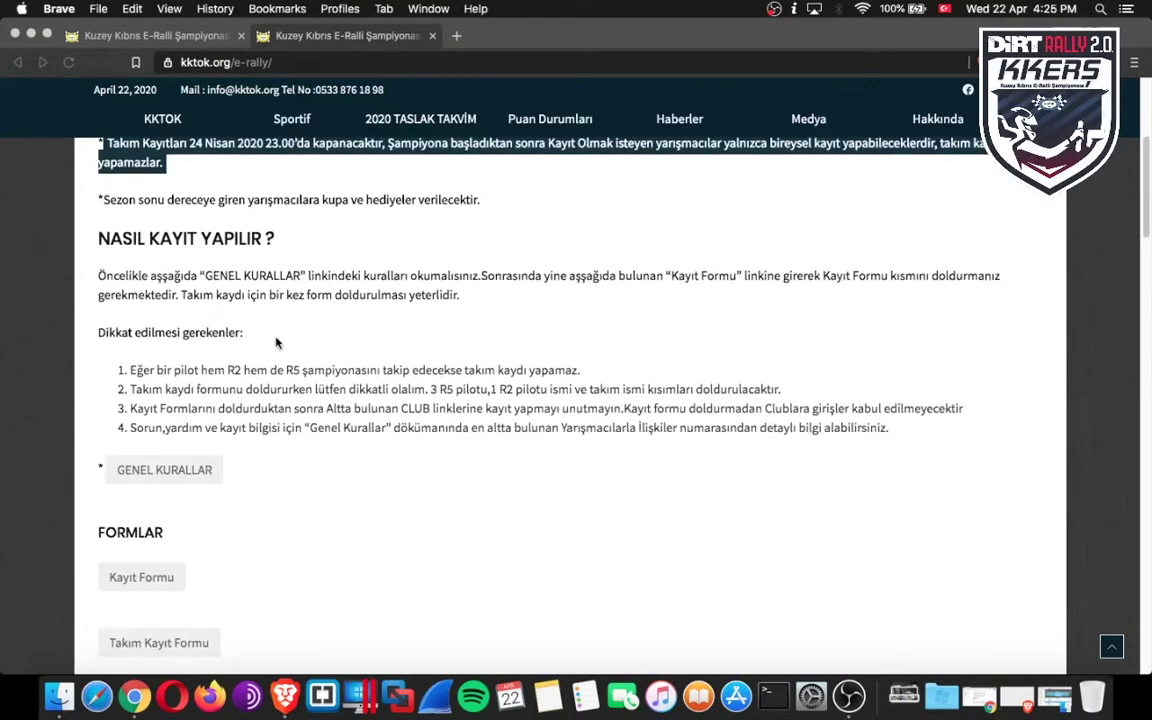
left_click(203, 468)
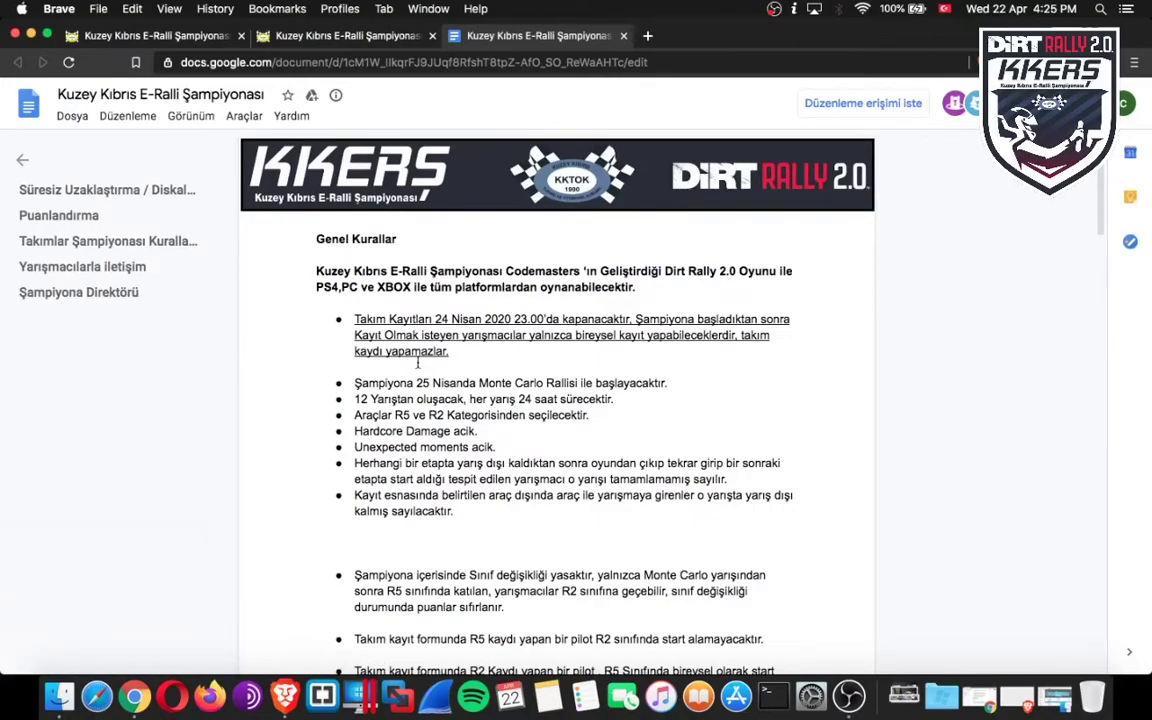
scroll(593, 408, "down", 1)
scroll(593, 408, "down", 5)
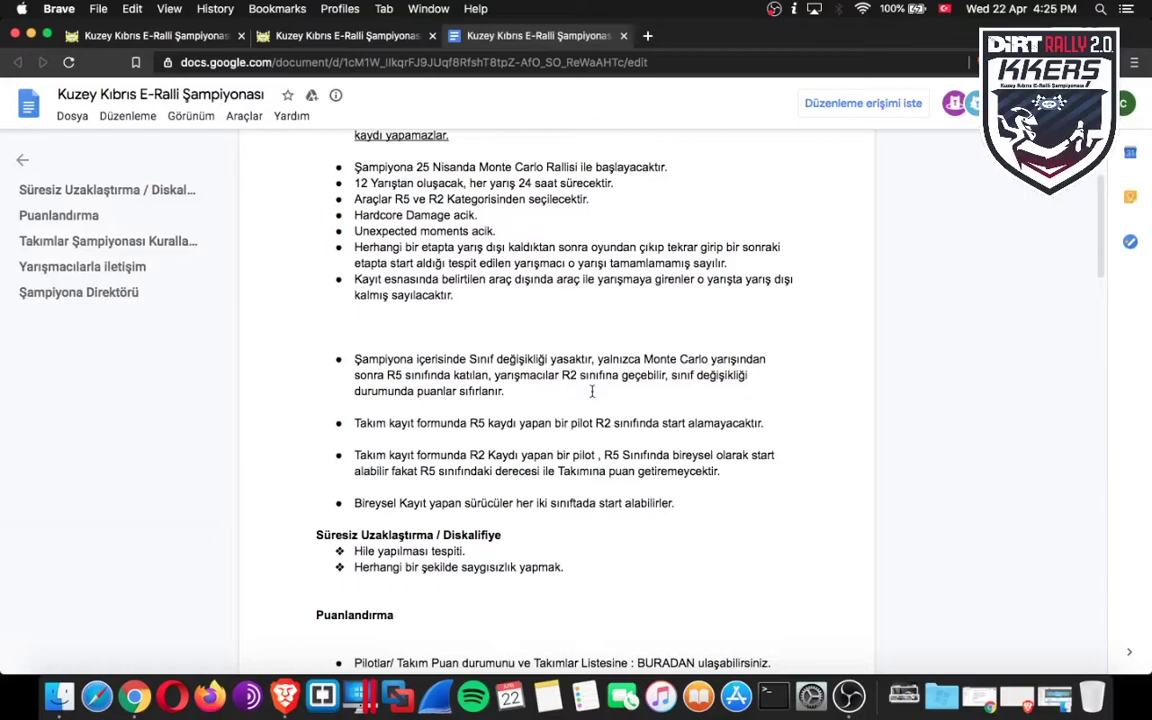
scroll(592, 392, "up", 1)
scroll(592, 392, "up", 1)
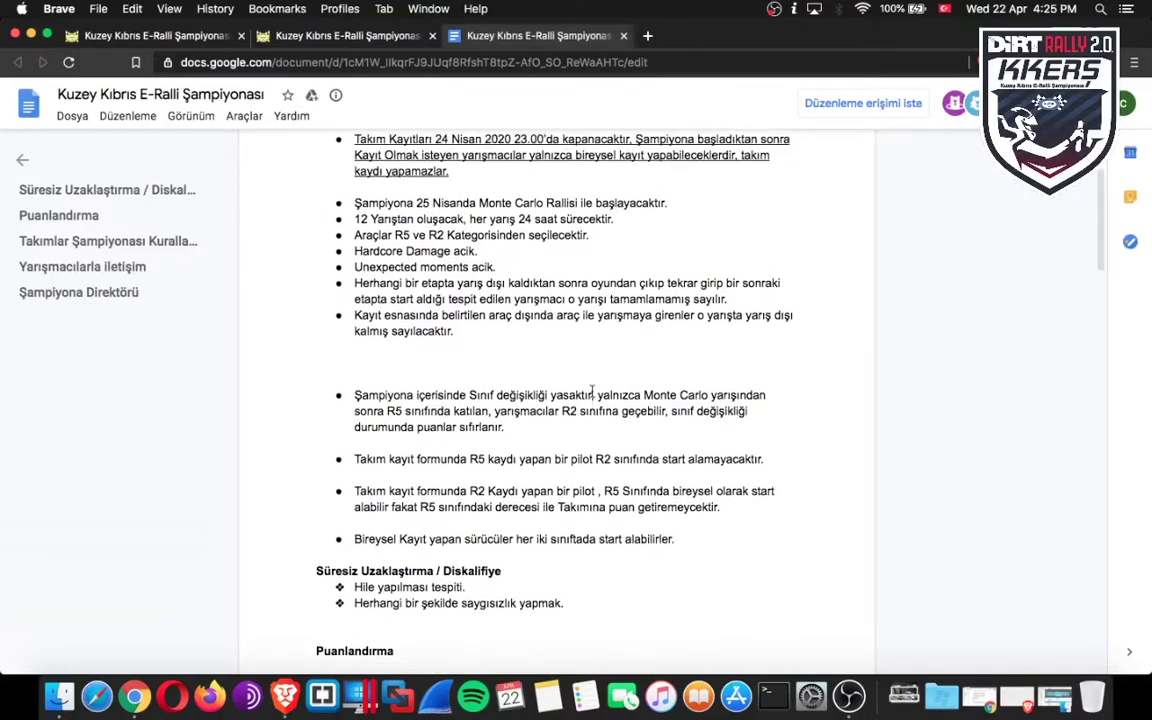
scroll(592, 392, "up", 2)
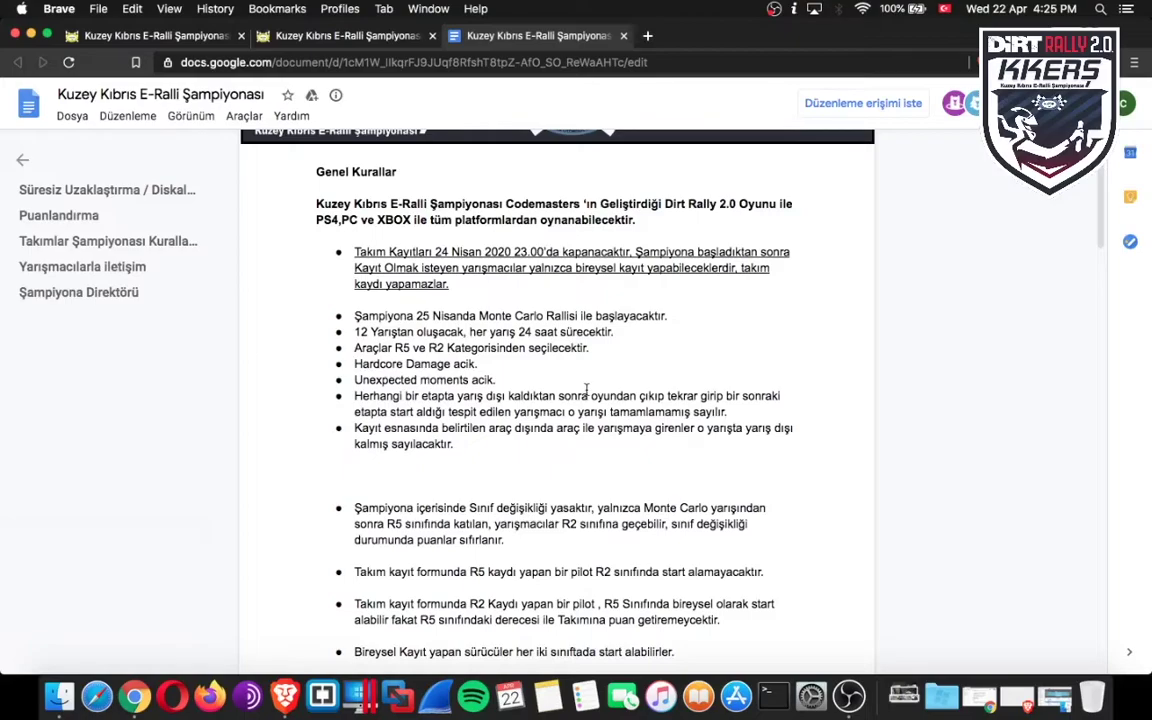
scroll(587, 390, "down", 1)
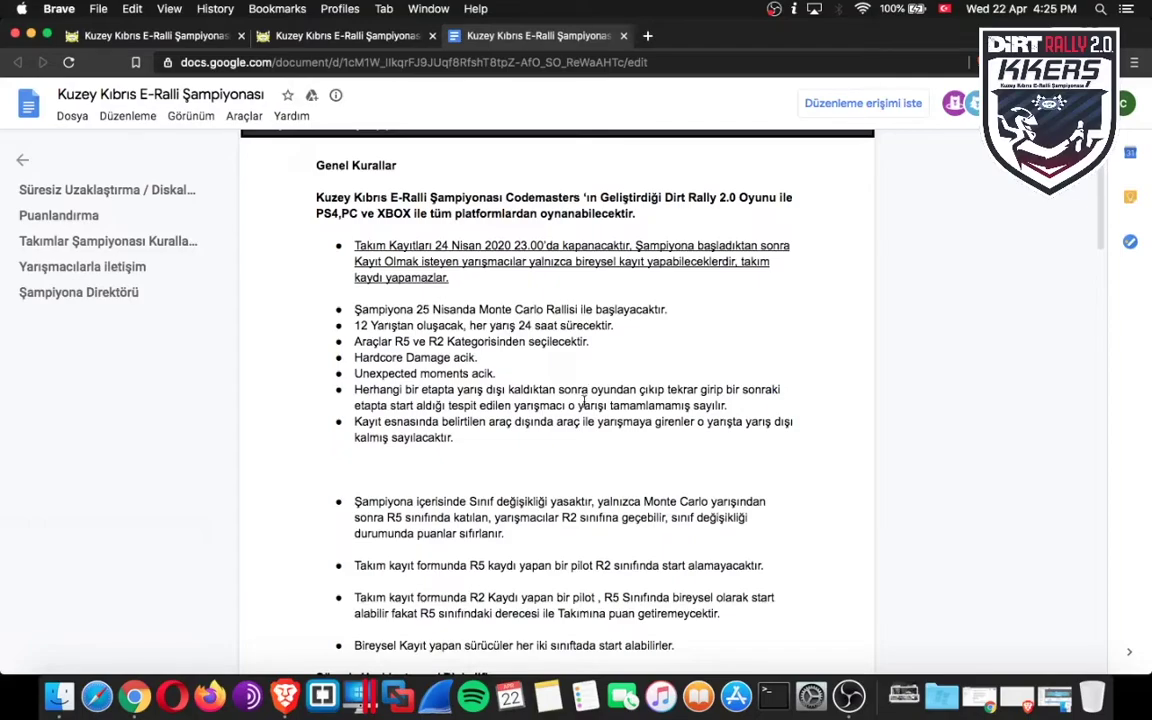
Scroll through the rules to the contact sections, then back up to the Puanlandırma points table
scroll(584, 403, "down", 1)
scroll(584, 403, "down", 1)
scroll(584, 401, "down", 1)
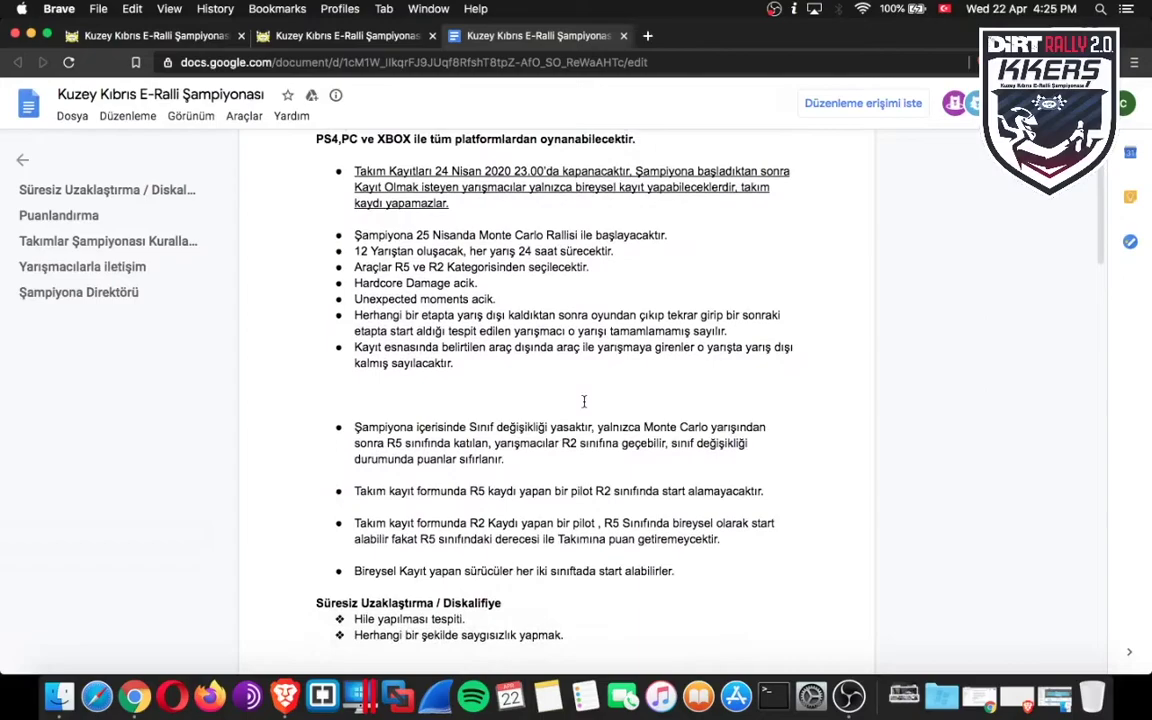
scroll(584, 401, "down", 3)
scroll(584, 401, "down", 2)
scroll(584, 401, "down", 1)
scroll(584, 401, "down", 2)
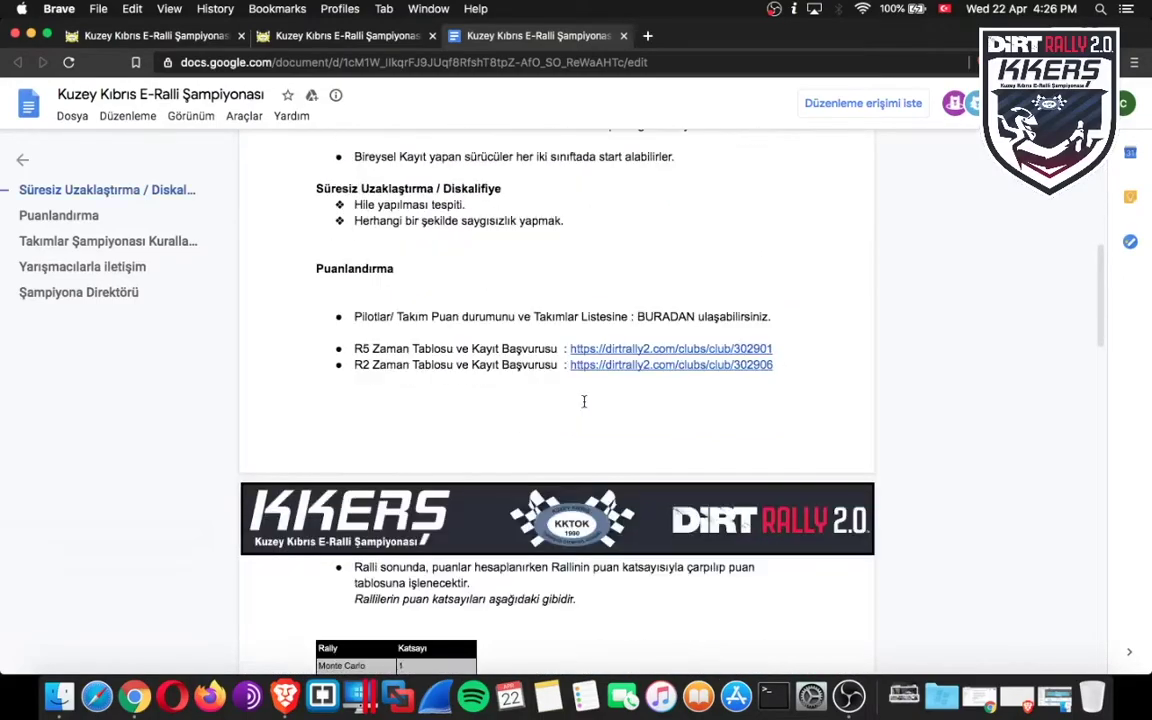
scroll(584, 401, "down", 5)
scroll(584, 401, "down", 4)
scroll(584, 401, "down", 2)
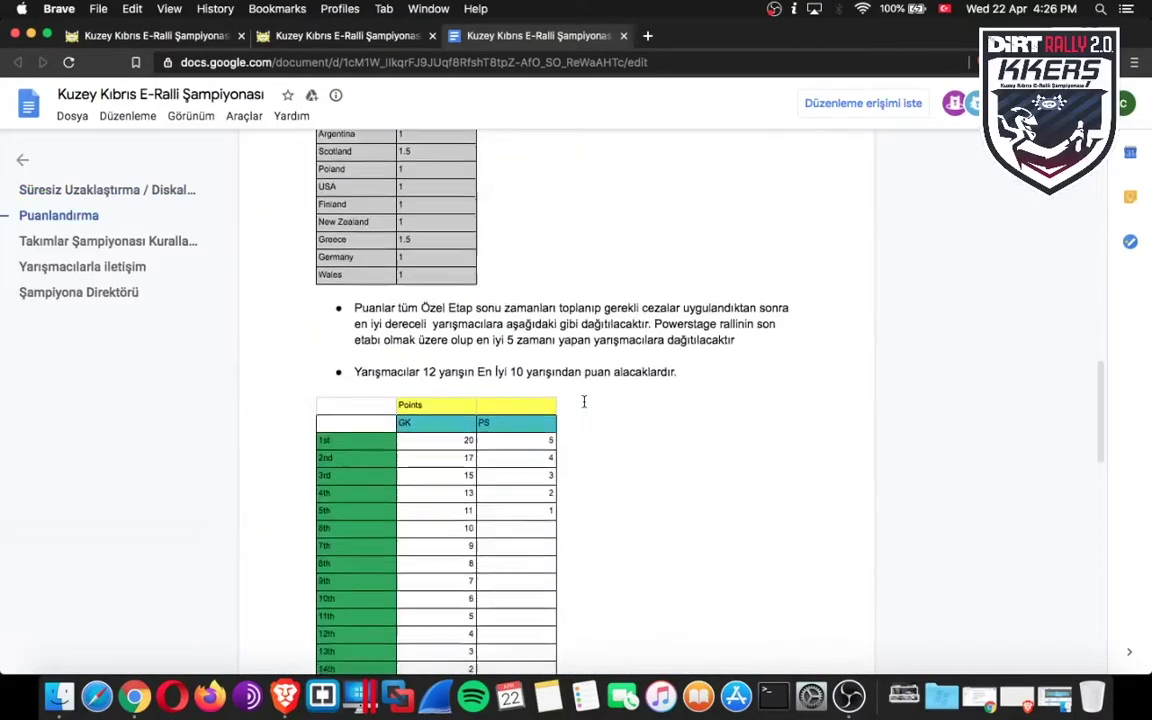
scroll(584, 401, "down", 5)
scroll(584, 401, "down", 1)
scroll(584, 401, "down", 1)
scroll(584, 401, "down", 2)
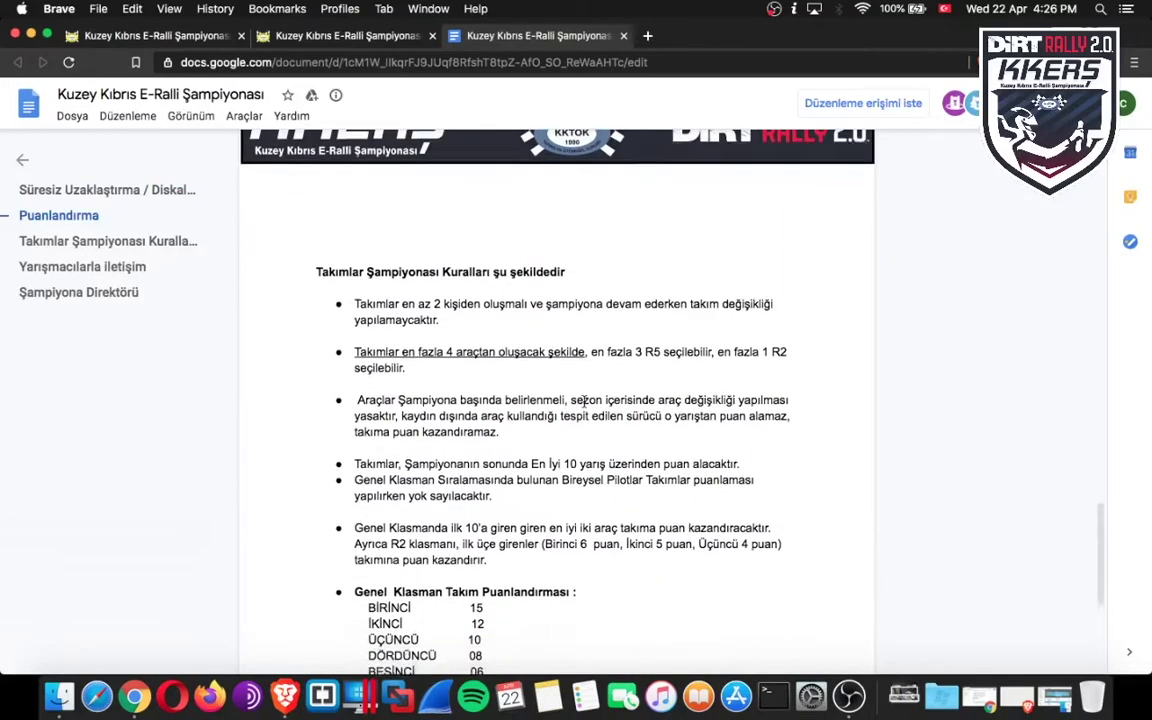
scroll(584, 401, "down", 3)
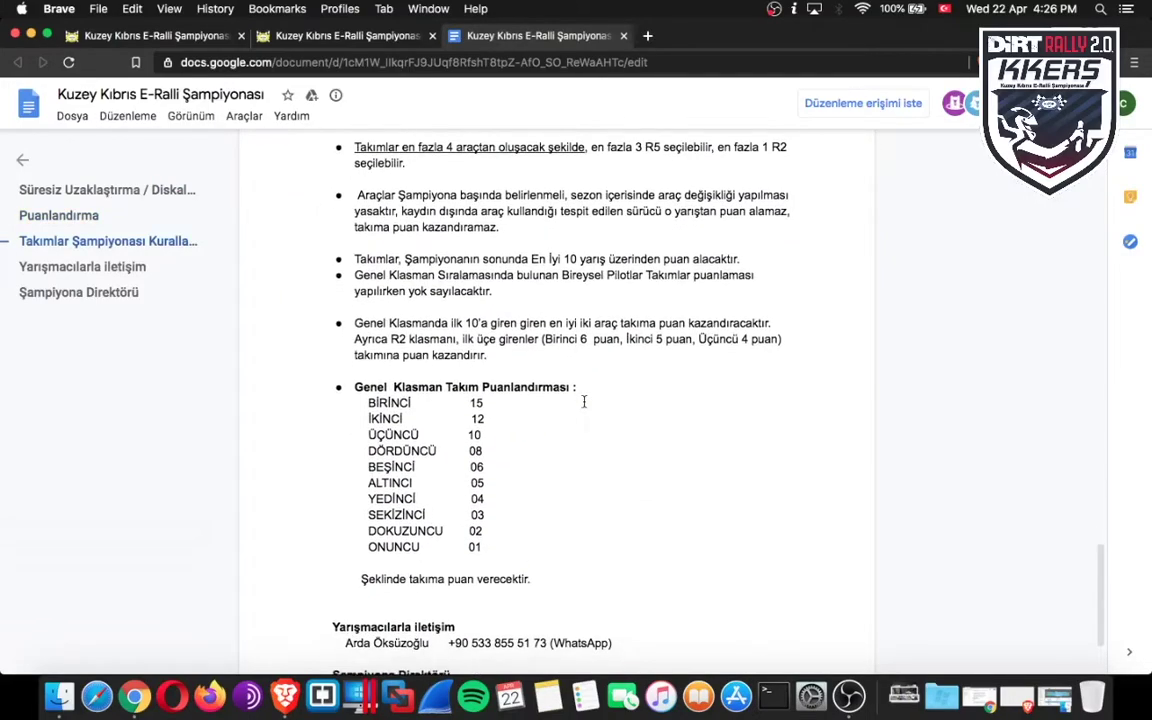
scroll(584, 401, "down", 1)
scroll(584, 401, "down", 1)
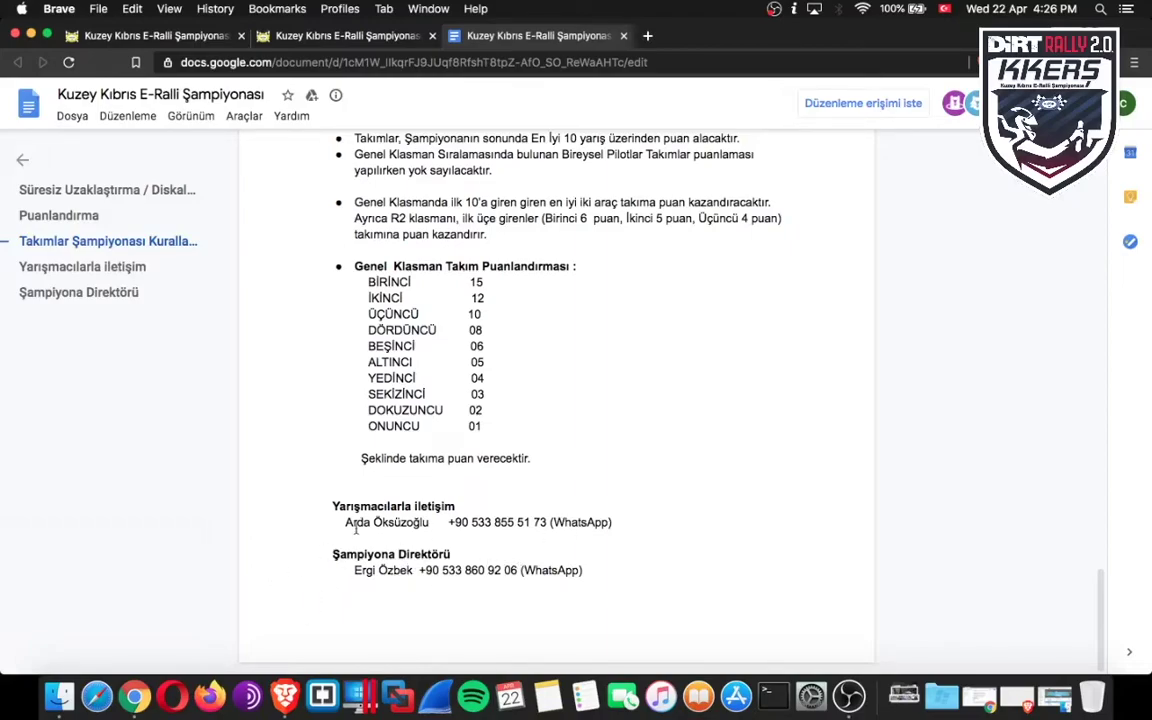
scroll(380, 480, "up", 10)
scroll(340, 440, "up", 5)
scroll(300, 400, "up", 3)
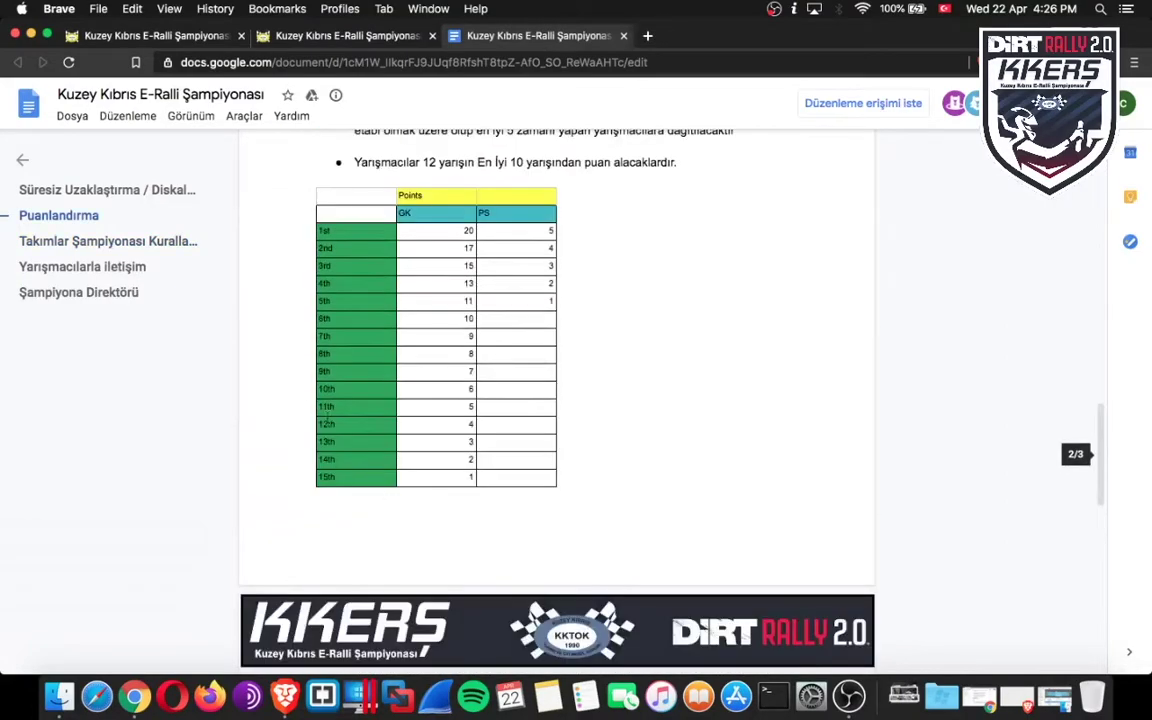
scroll(284, 373, "up", 1)
scroll(284, 373, "up", 2)
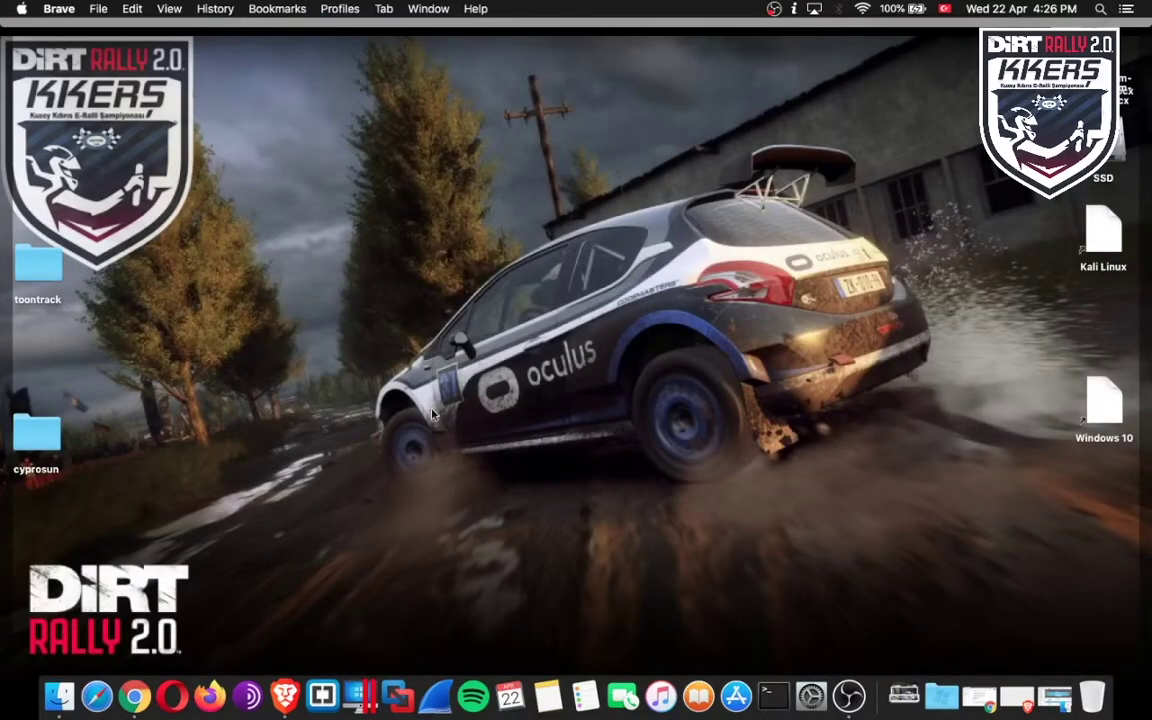
left_click(433, 415)
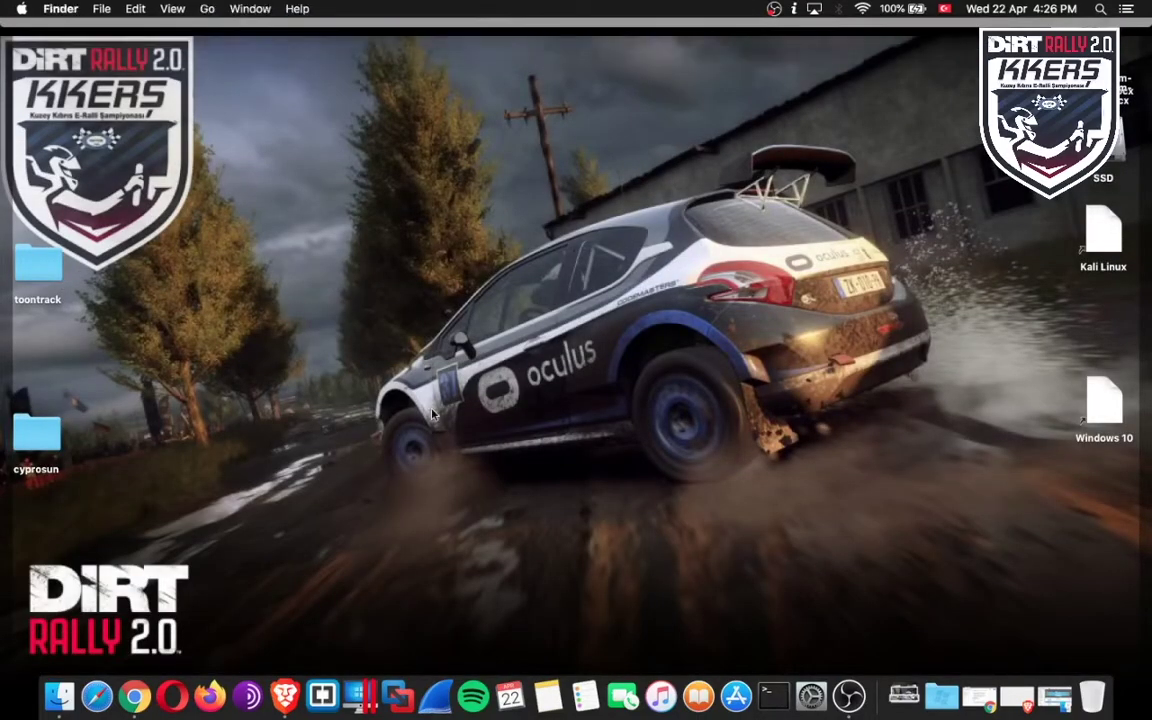